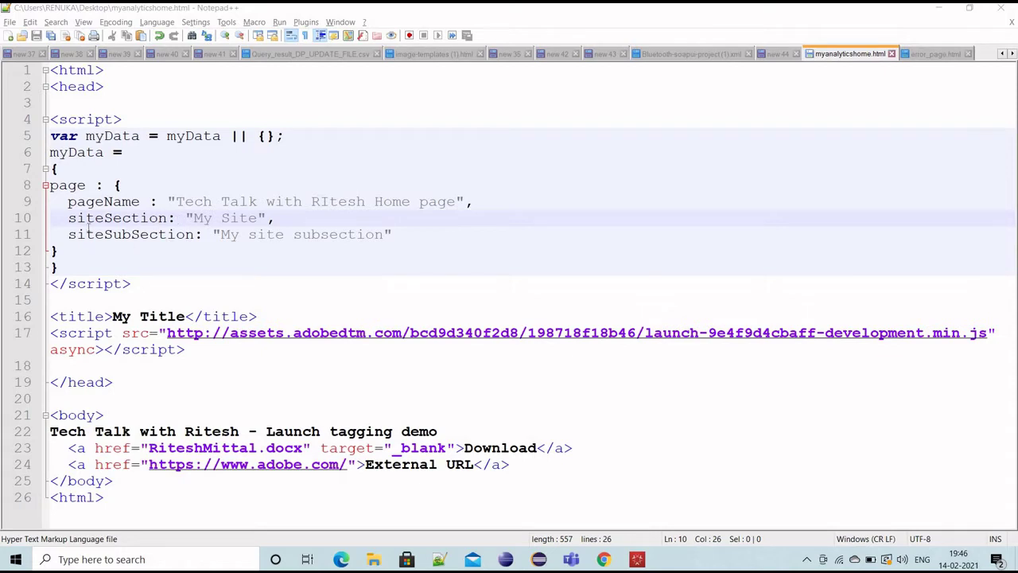
Step: Review the myData data layer's page, pageName, siteSection and siteSubSection entries in the HTML file
{"action": "left_click", "coordinate": [51, 136]}
{"action": "key", "text": "shift+Down"}
{"action": "key", "text": "shift+Down"}
{"action": "key", "text": "shift+Down"}
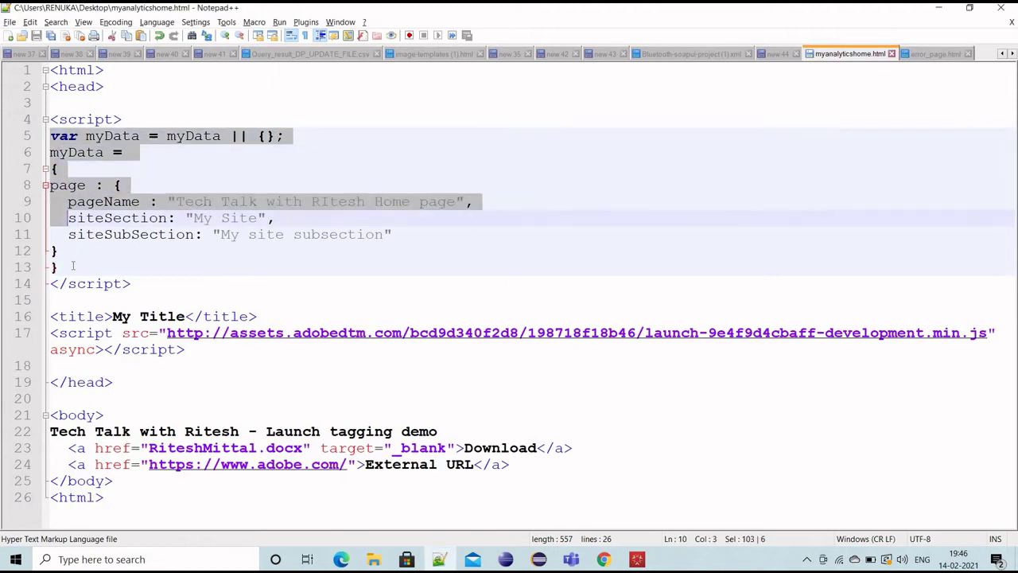
{"action": "key", "text": "shift+Down"}
{"action": "key", "text": "shift+Down"}
{"action": "key", "text": "shift+Down"}
{"action": "key", "text": "shift+End"}
{"action": "key", "text": "Right"}
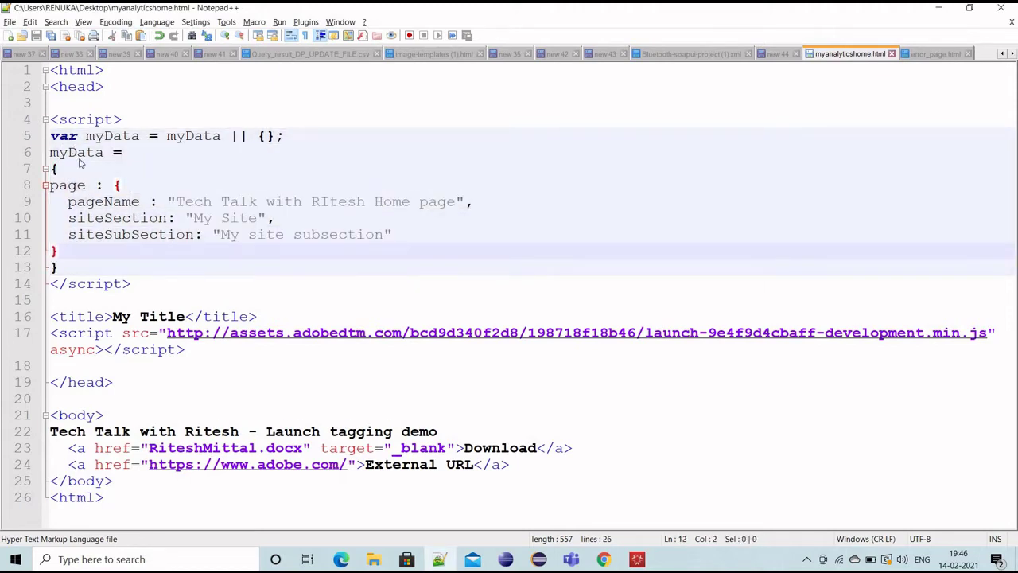
{"action": "double_click", "coordinate": [76, 152]}
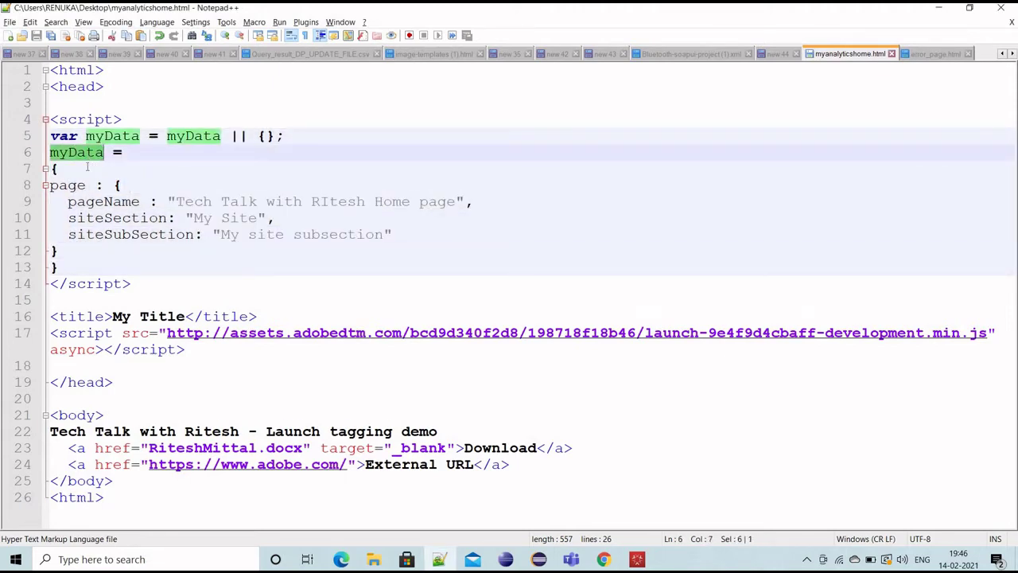
{"action": "left_click", "coordinate": [72, 187]}
{"action": "double_click", "coordinate": [71, 187]}
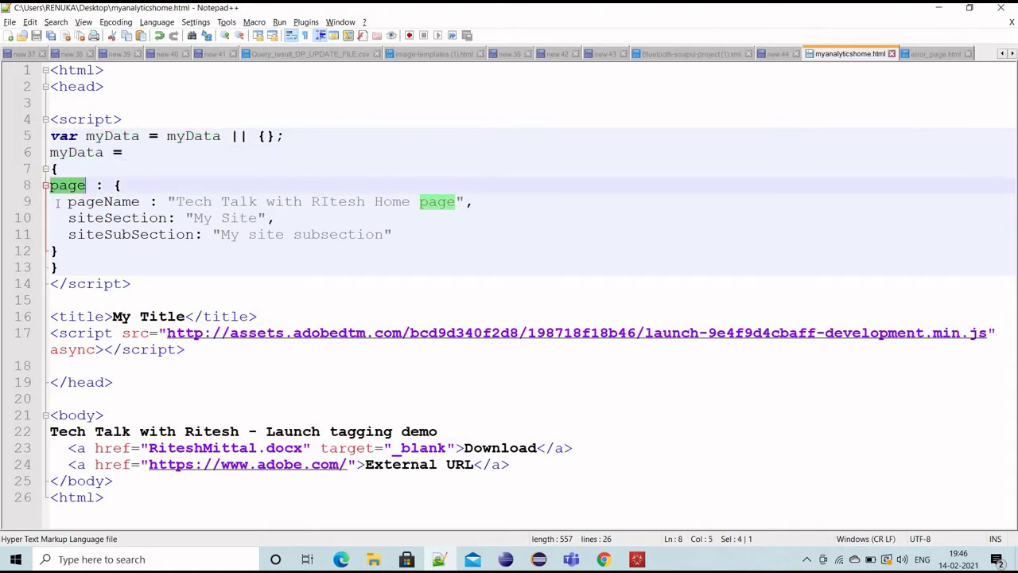
{"action": "left_click", "coordinate": [59, 202]}
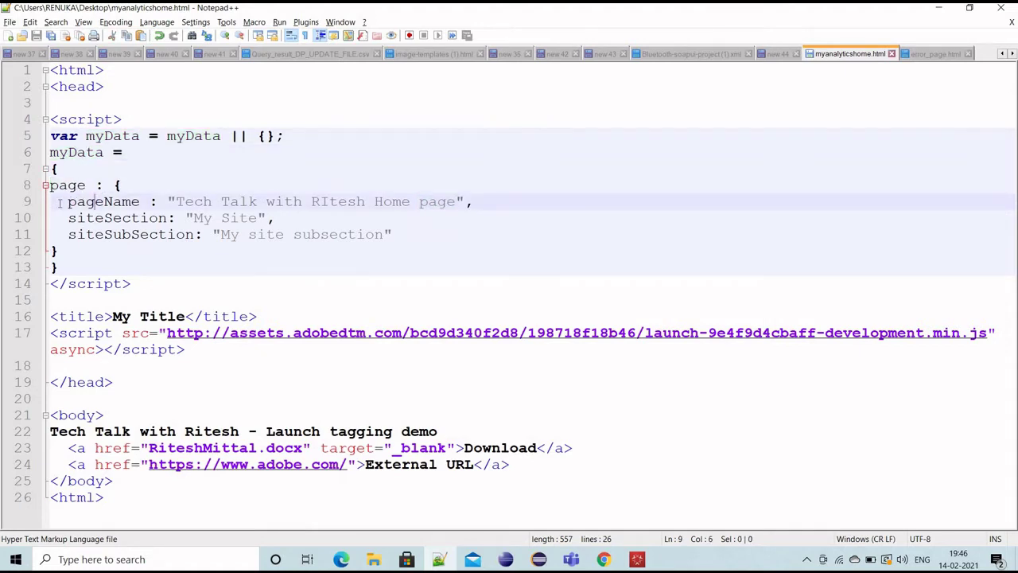
{"action": "left_click_drag", "start_coordinate": [59, 203], "coordinate": [431, 229]}
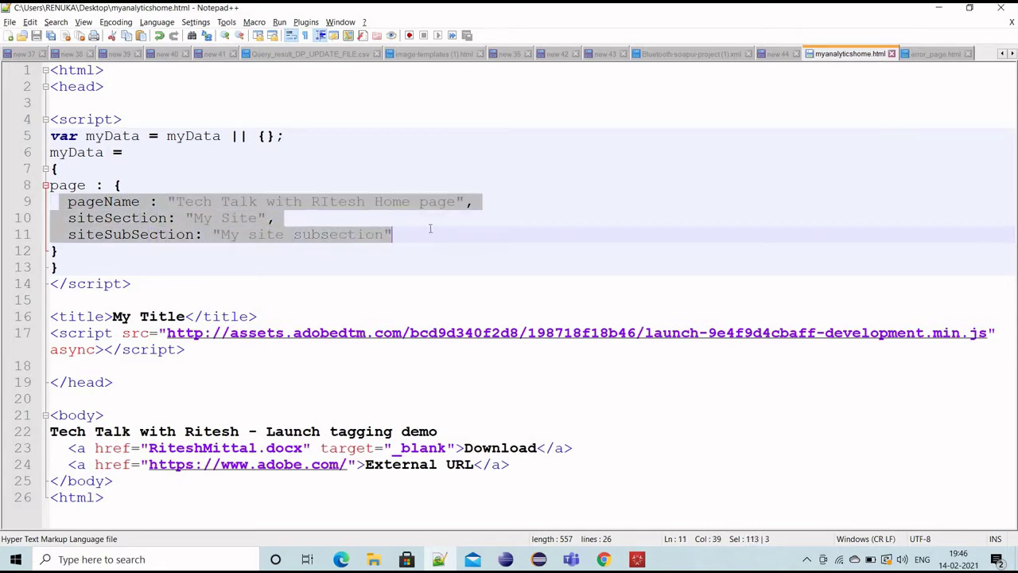
{"action": "left_click", "coordinate": [409, 234]}
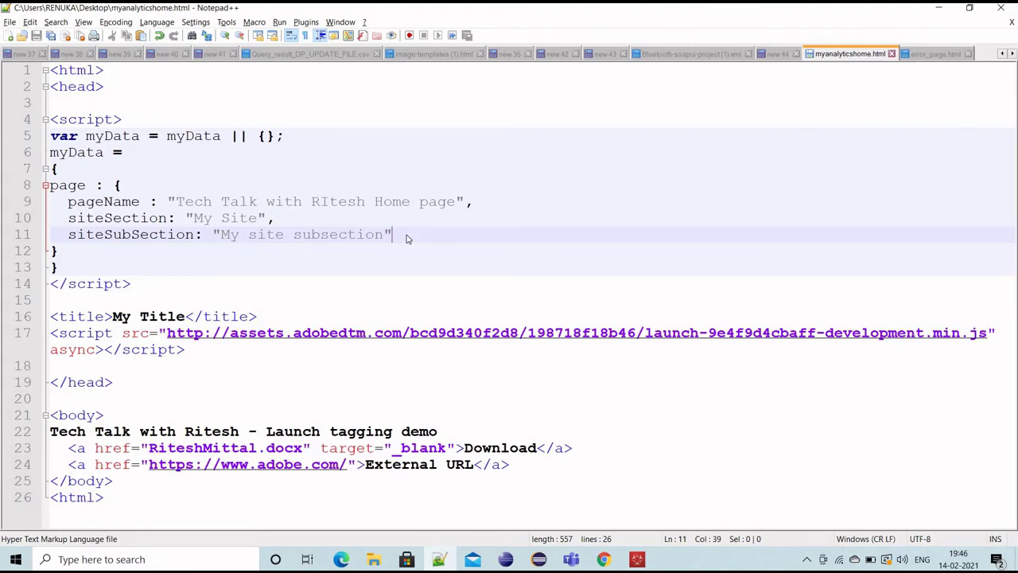
Step: Highlight the page title and the Launch embed script line in the HTML source
{"action": "key", "text": "alt+Tab"}
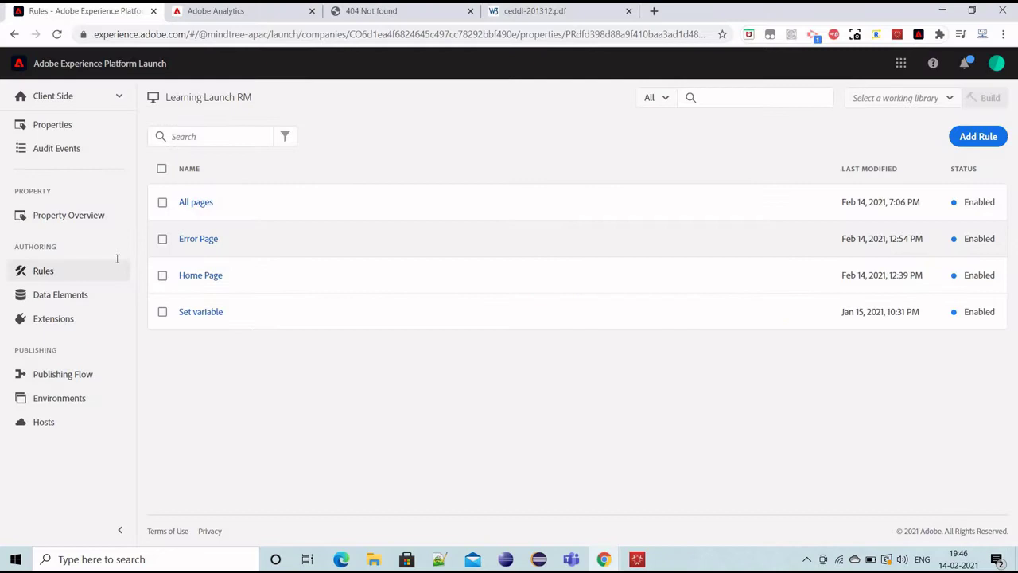
{"action": "key", "text": "alt+Tab"}
{"action": "key", "text": "Down"}
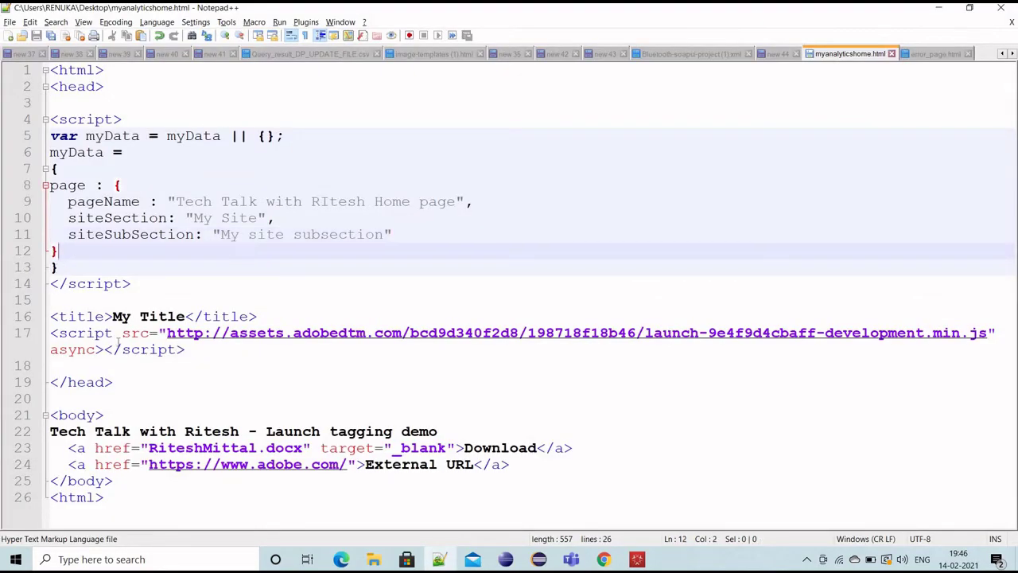
{"action": "left_click_drag", "start_coordinate": [185, 350], "coordinate": [60, 318]}
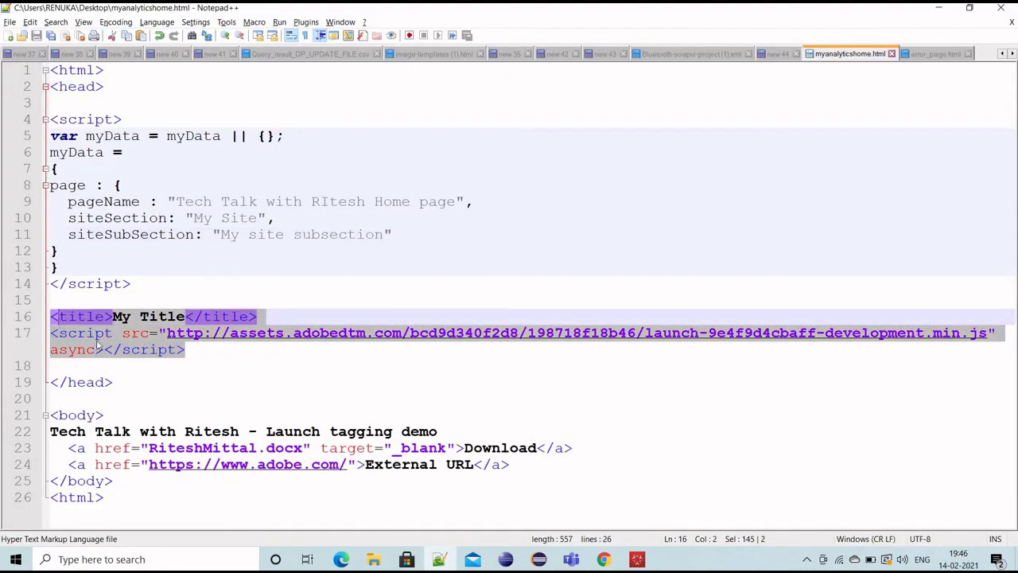
{"action": "left_click", "coordinate": [202, 356]}
{"action": "triple_click", "coordinate": [119, 338]}
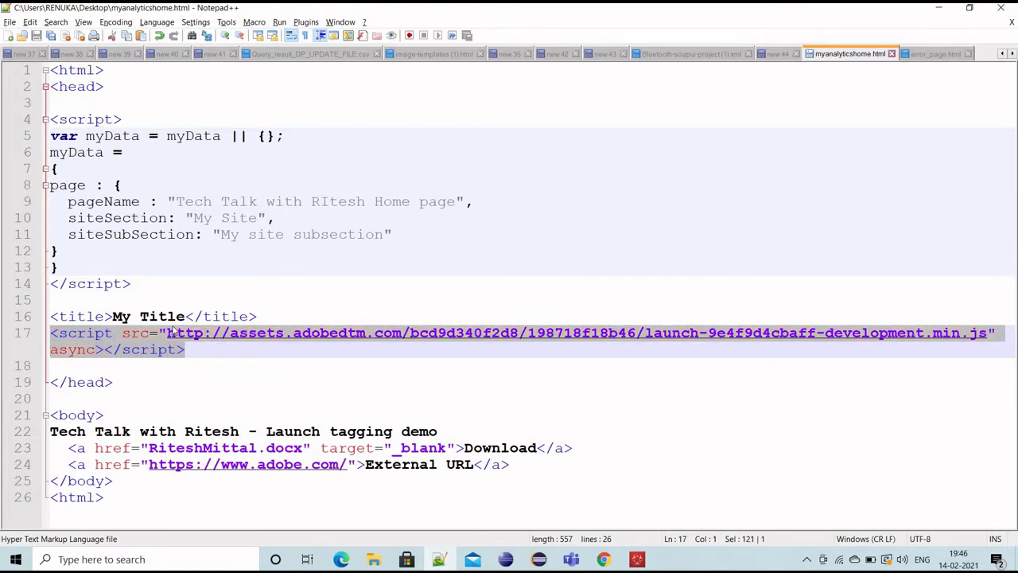
Step: Open the All pages rule in Launch and scroll through its event, condition and action
{"action": "key", "text": "alt+Tab"}
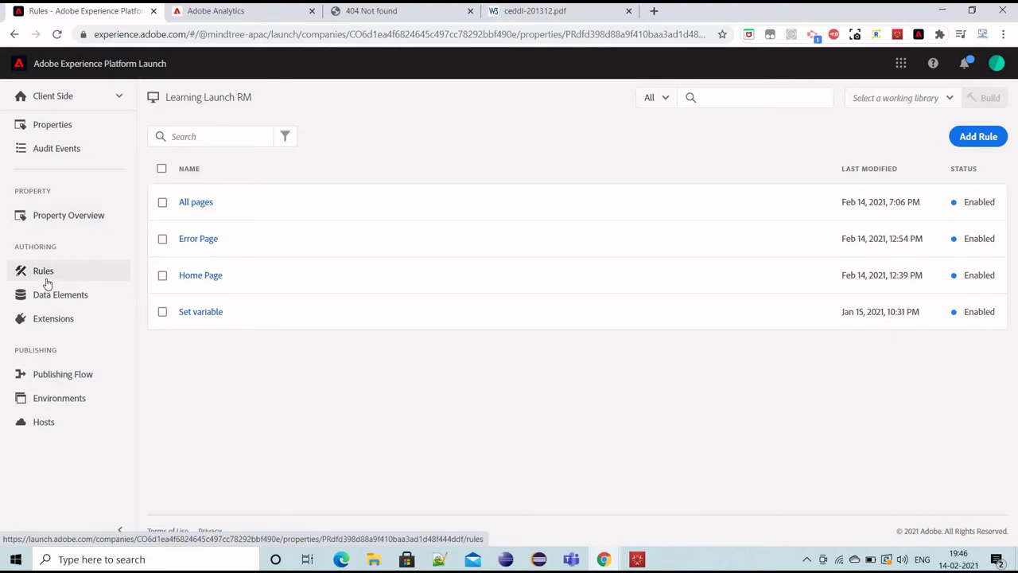
{"action": "left_click", "coordinate": [196, 204]}
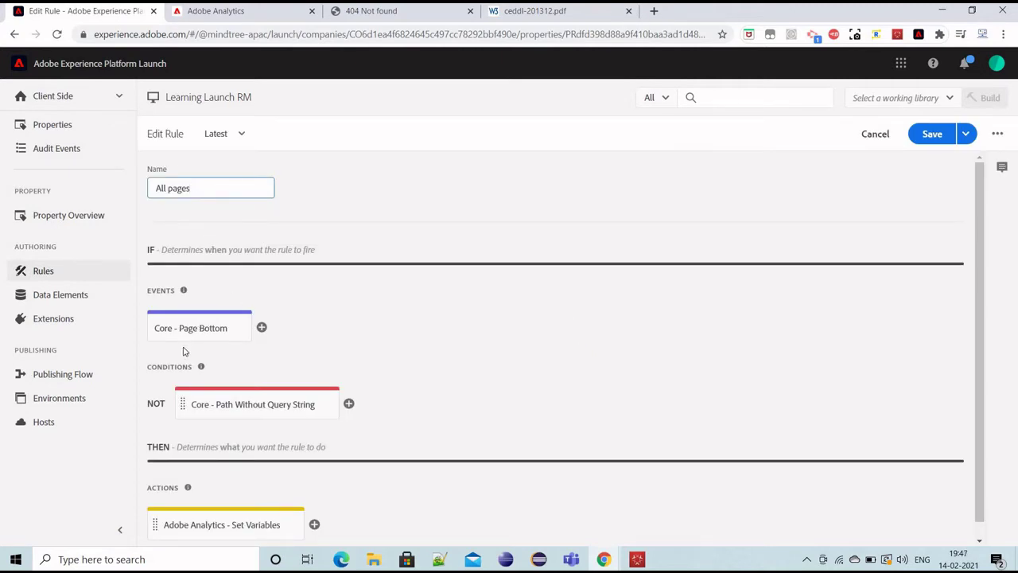
{"action": "mouse_move", "coordinate": [198, 327]}
{"action": "scroll", "coordinate": [201, 322], "scroll_direction": "down", "scroll_amount": 1}
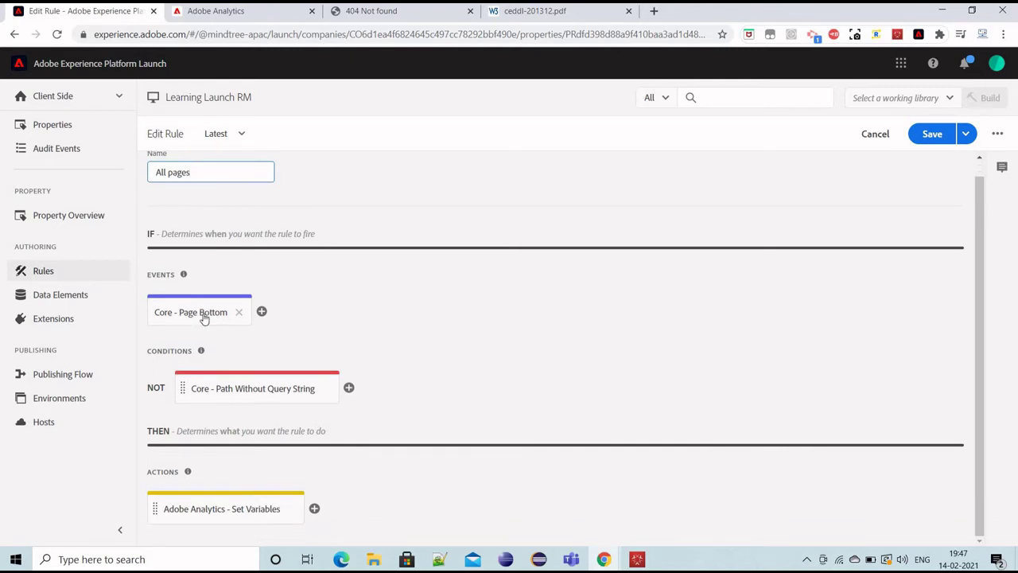
Step: Open the Path Without Query String condition and confirm its Exception logic type for error_page.html
{"action": "mouse_move", "coordinate": [253, 388]}
{"action": "left_click", "coordinate": [234, 390]}
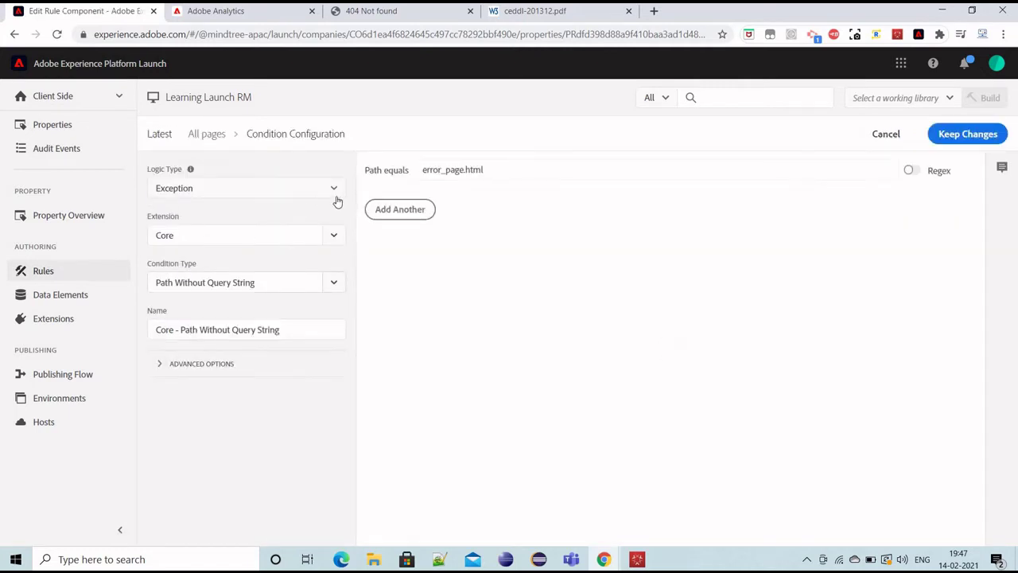
{"action": "left_click", "coordinate": [327, 196]}
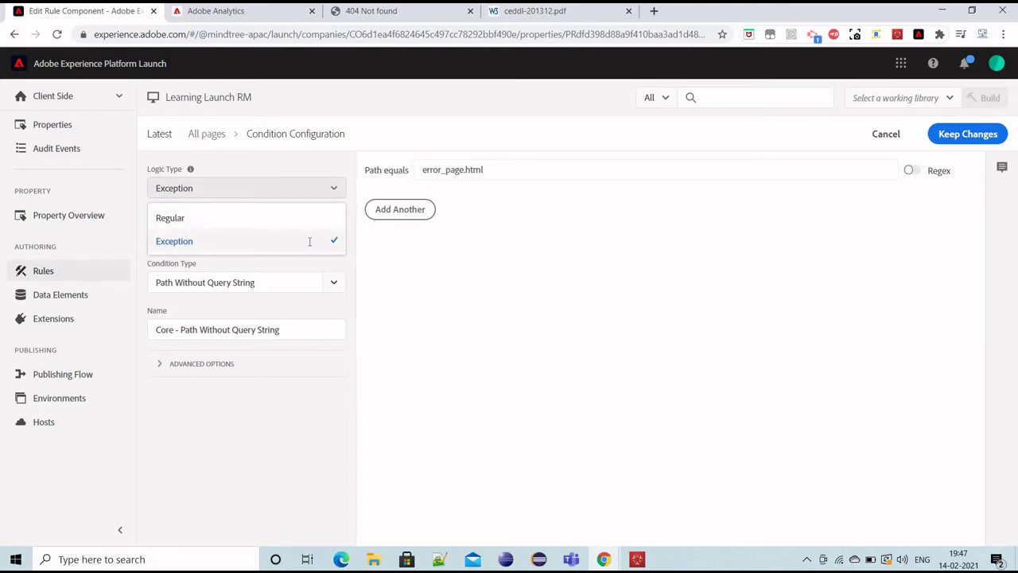
{"action": "key", "text": "Escape"}
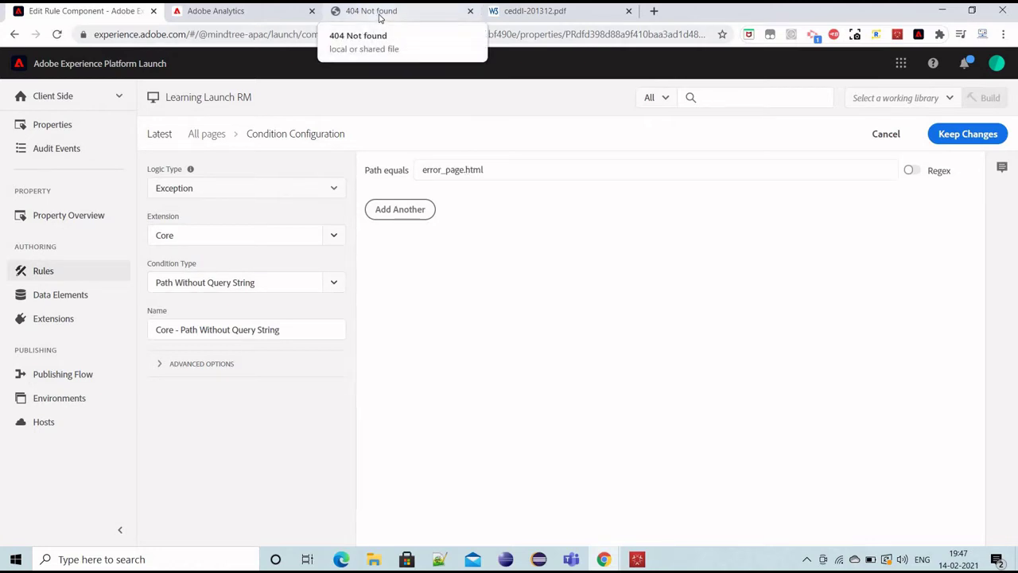
{"action": "left_click", "coordinate": [379, 14]}
{"action": "left_click", "coordinate": [233, 38]}
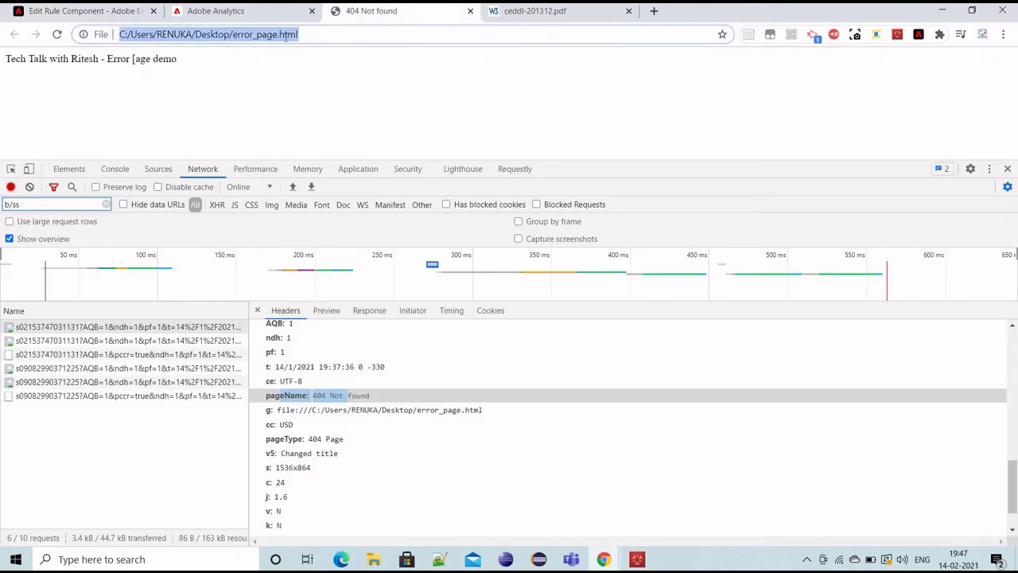
{"action": "left_click", "coordinate": [285, 37]}
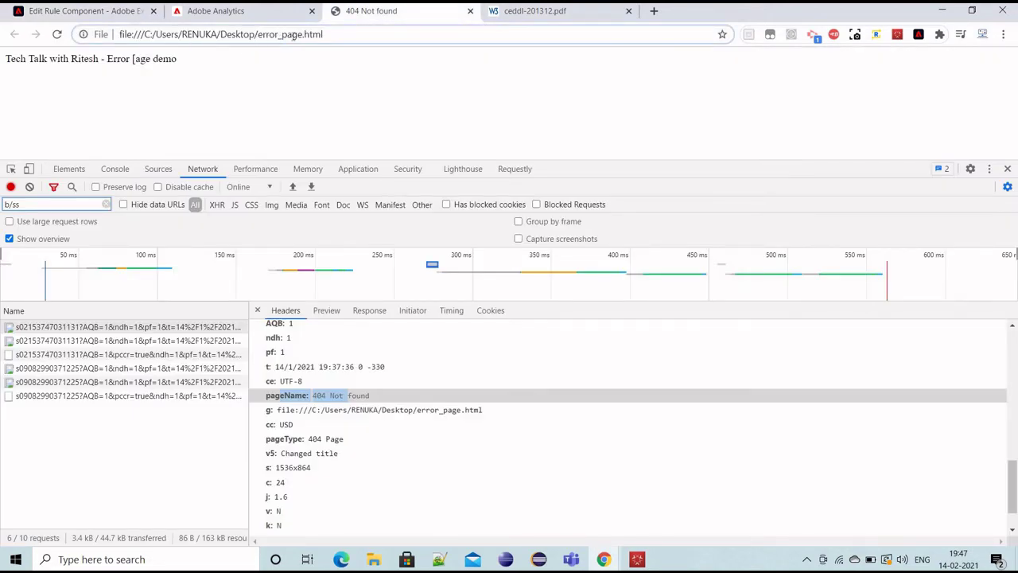
{"action": "left_click_drag", "start_coordinate": [262, 36], "coordinate": [326, 37]}
{"action": "left_click", "coordinate": [326, 37]}
{"action": "left_click_drag", "start_coordinate": [257, 37], "coordinate": [323, 36]}
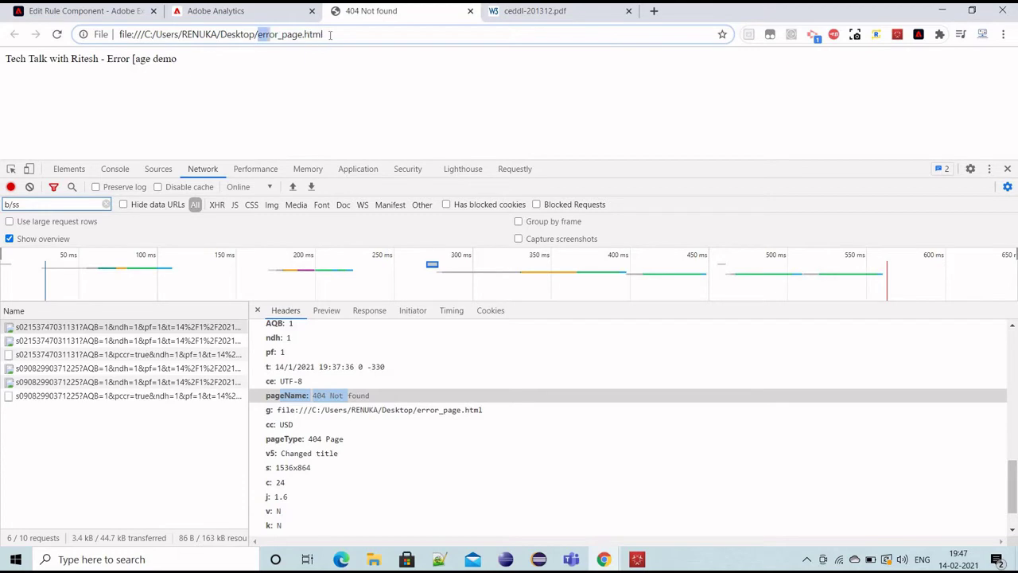
{"action": "left_click", "coordinate": [125, 12]}
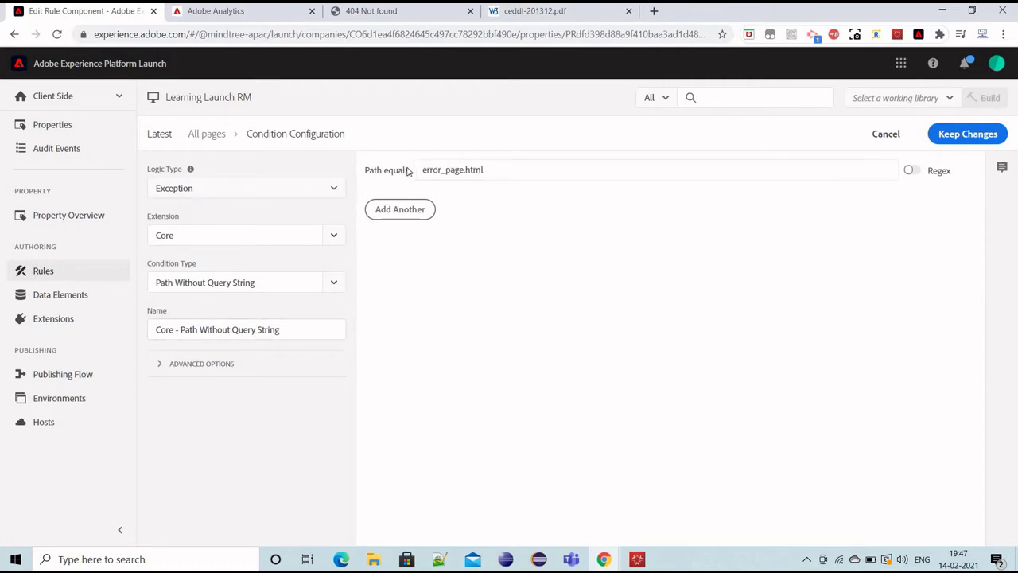
Step: Inspect the error_page.html path value, then return to the rule while discarding unsaved changes
{"action": "left_click_drag", "start_coordinate": [419, 170], "coordinate": [482, 172]}
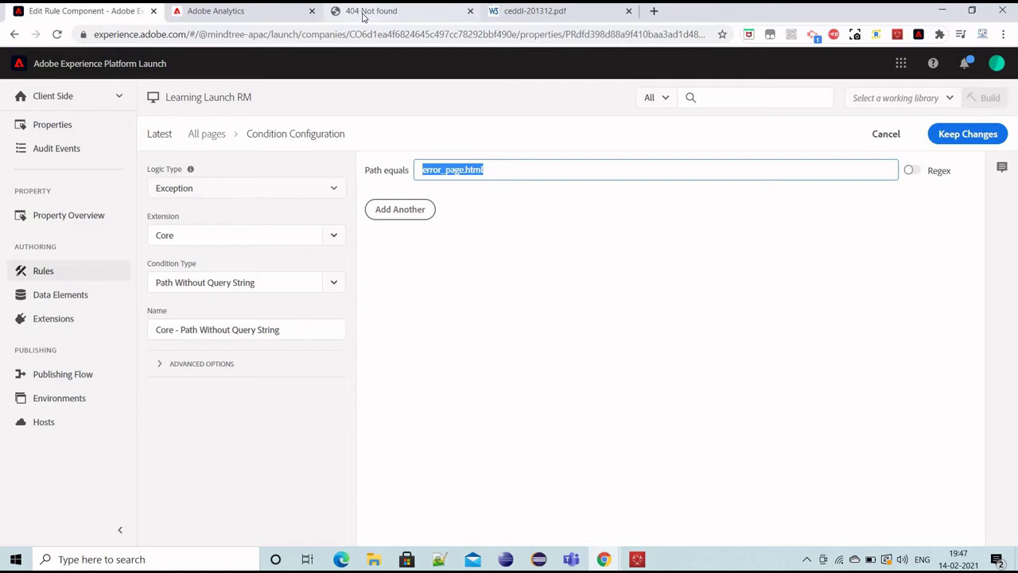
{"action": "left_click", "coordinate": [209, 137]}
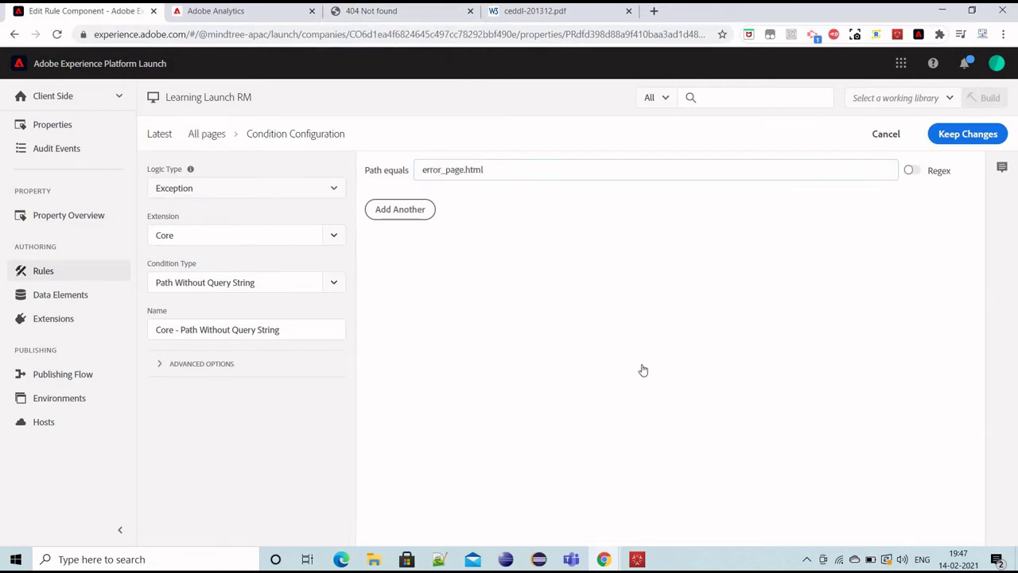
{"action": "left_click", "coordinate": [609, 361]}
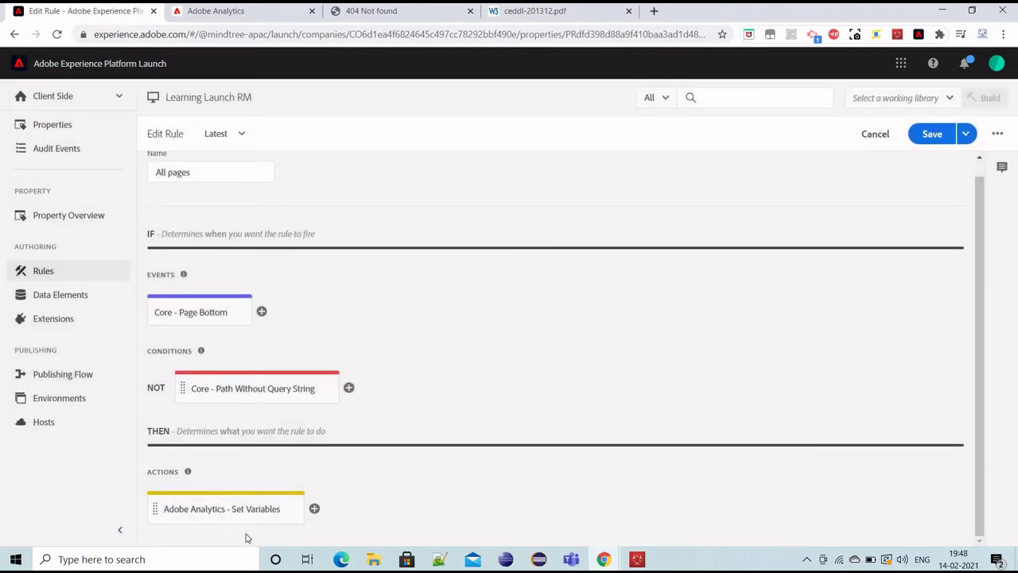
Step: Check the Set Variables action maps prop1 to siteSection and prop2 to siteSubSection, then list data elements
{"action": "mouse_move", "coordinate": [225, 508]}
{"action": "left_click", "coordinate": [250, 517]}
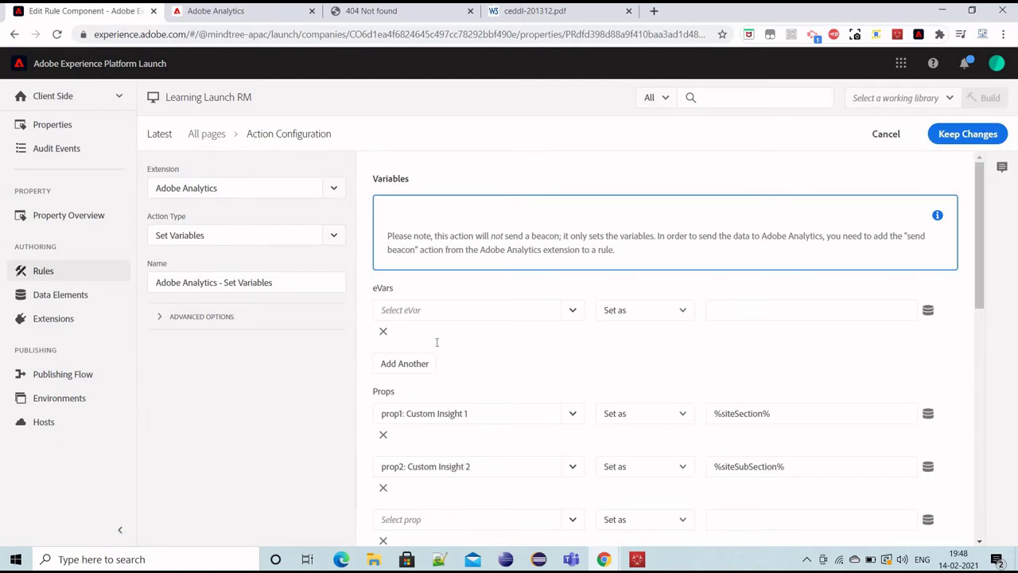
{"action": "scroll", "coordinate": [439, 334], "scroll_direction": "down", "scroll_amount": 2}
{"action": "scroll", "coordinate": [439, 328], "scroll_direction": "up", "scroll_amount": 1}
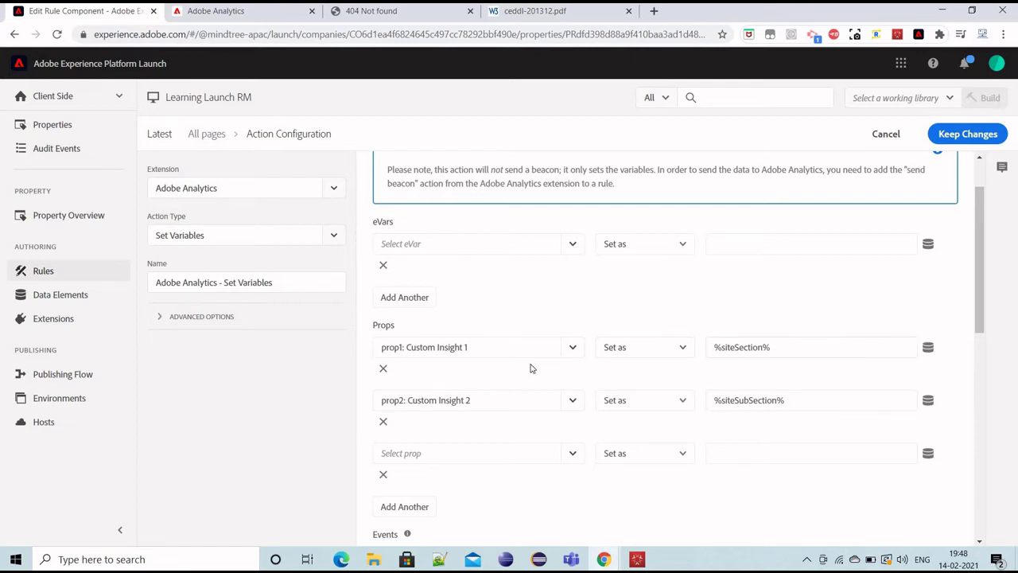
{"action": "left_click", "coordinate": [78, 302]}
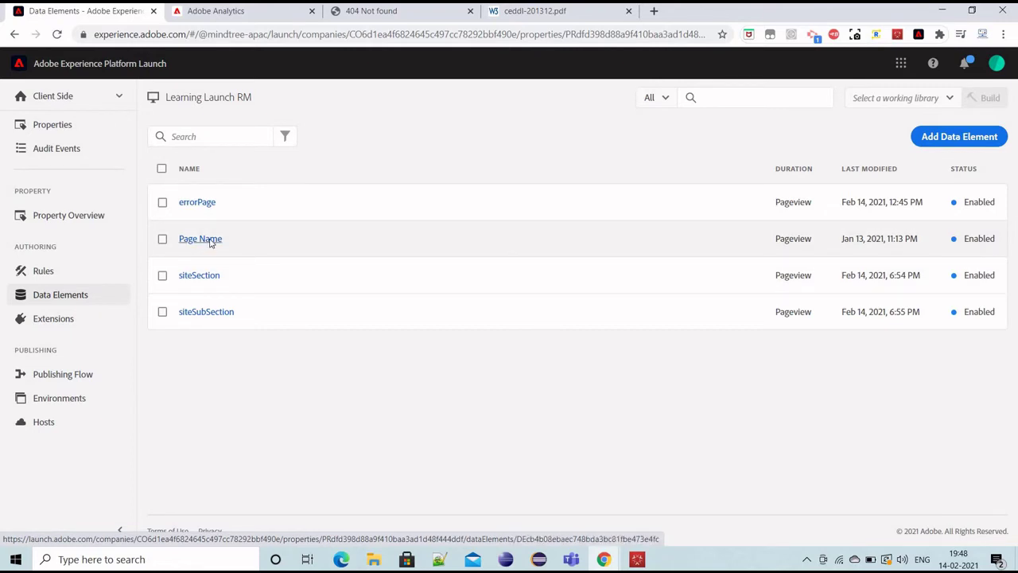
Step: Inspect the Page Name data element's document.title variable, then discard changes and return to the list
{"action": "left_click", "coordinate": [209, 240]}
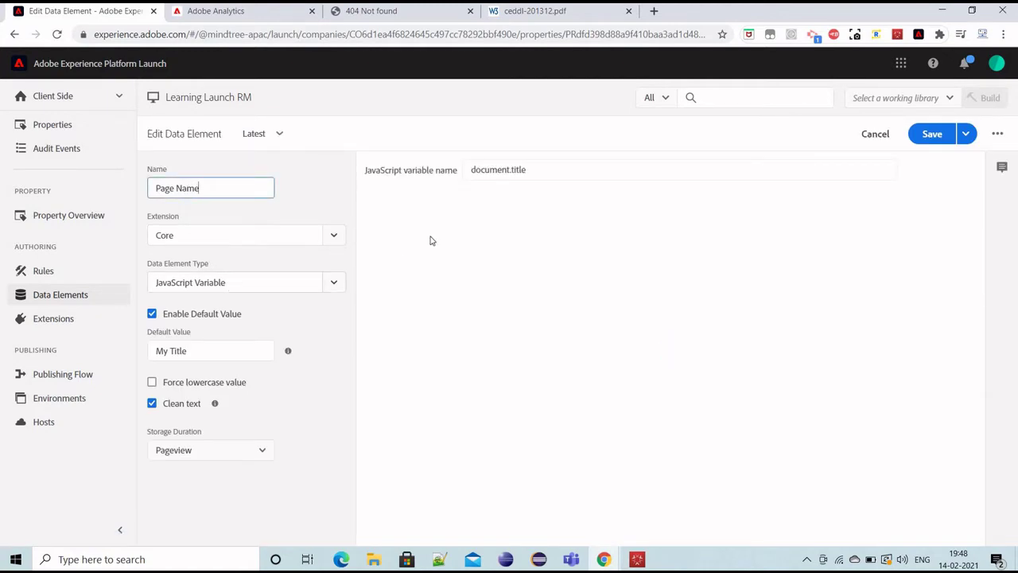
{"action": "double_click", "coordinate": [472, 168]}
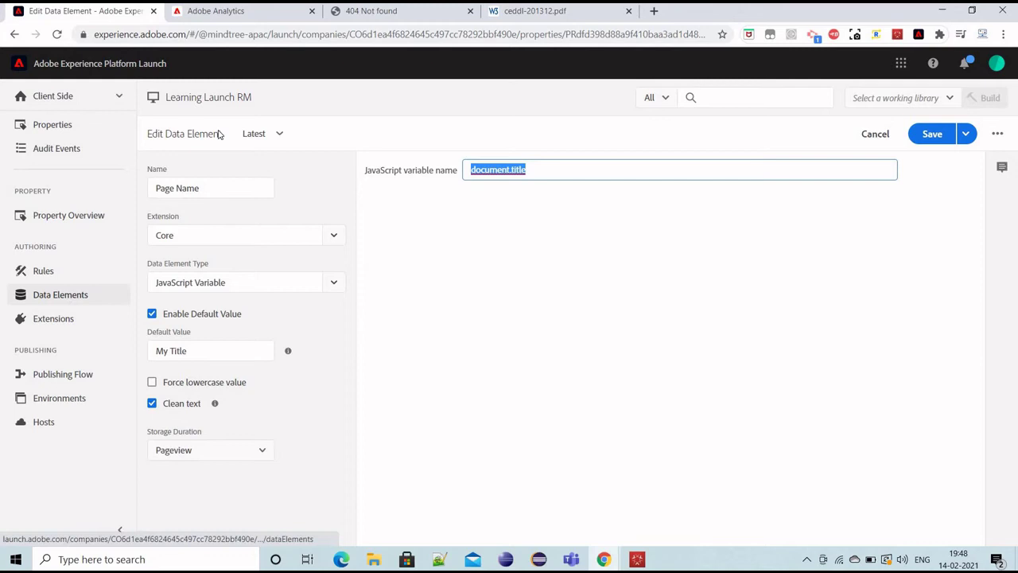
{"action": "left_click", "coordinate": [56, 296]}
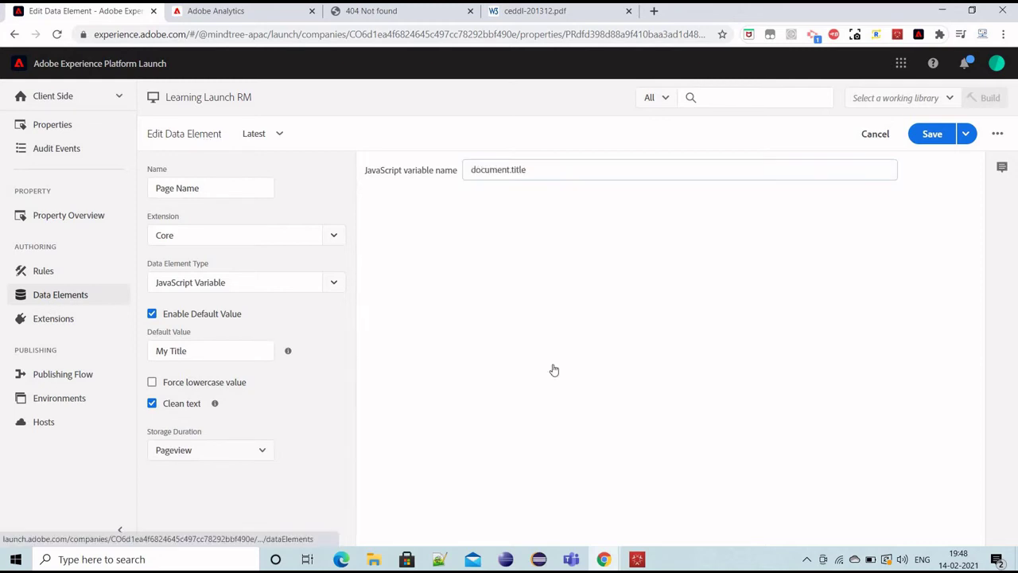
{"action": "left_click", "coordinate": [606, 359]}
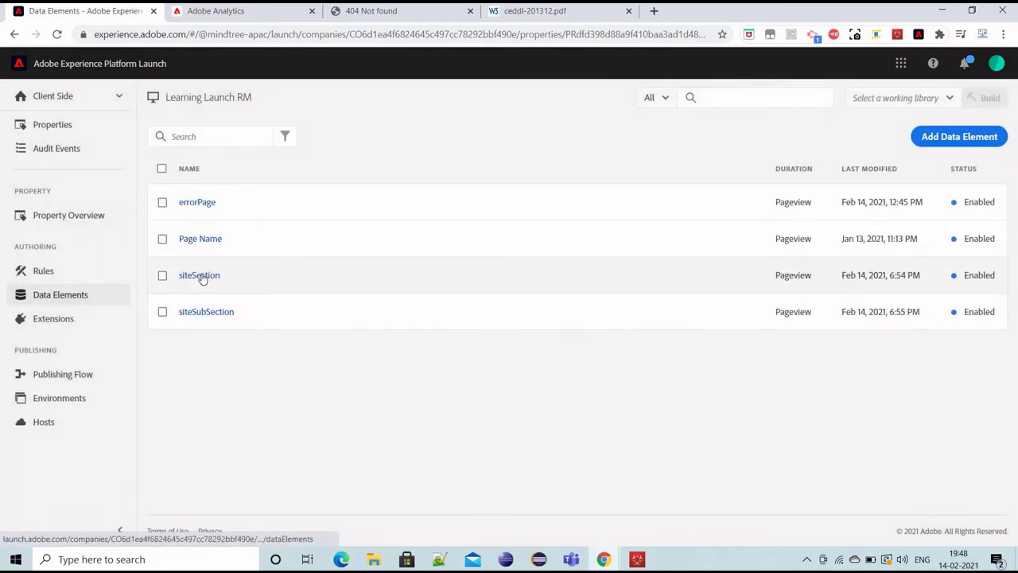
Step: Open siteSection and compare it with myData.page.siteSection in the HTML source
{"action": "left_click", "coordinate": [200, 275]}
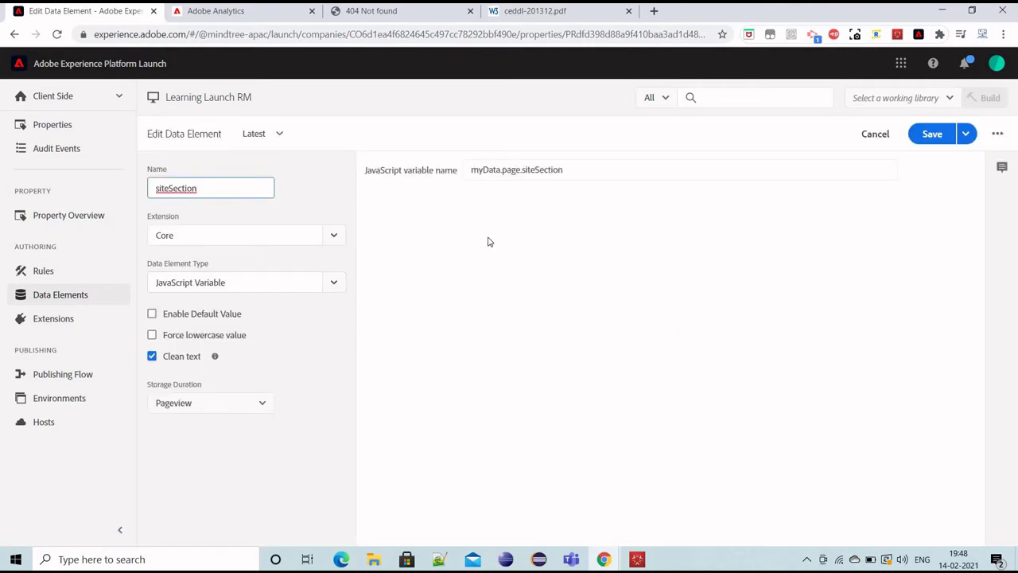
{"action": "key", "text": "alt+Tab"}
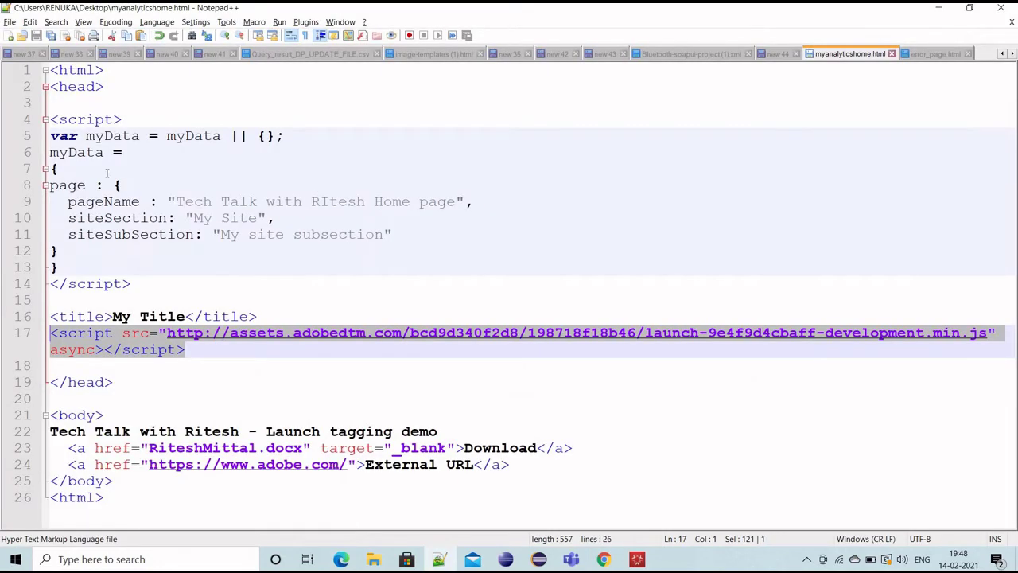
{"action": "double_click", "coordinate": [79, 152]}
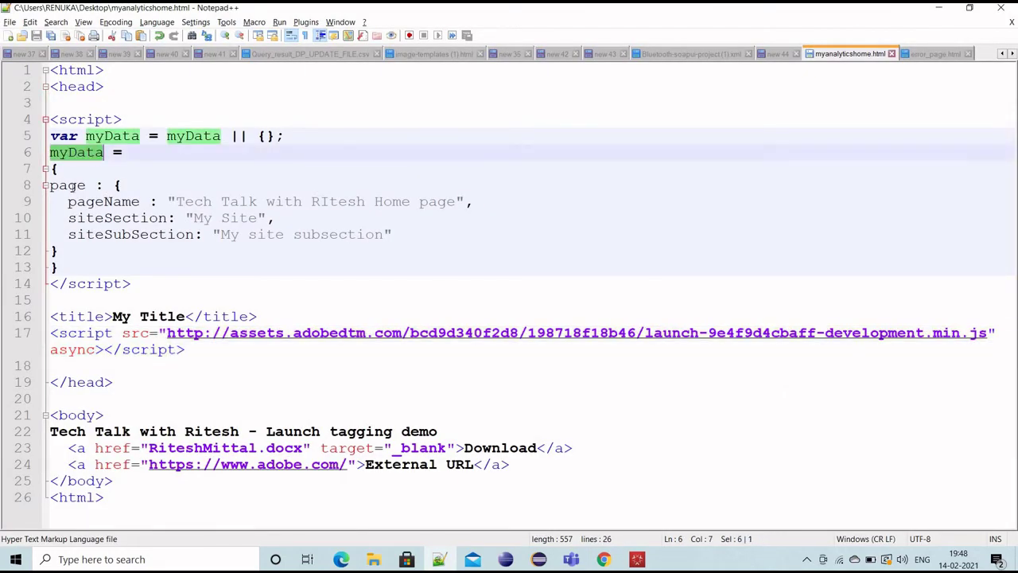
{"action": "double_click", "coordinate": [68, 184]}
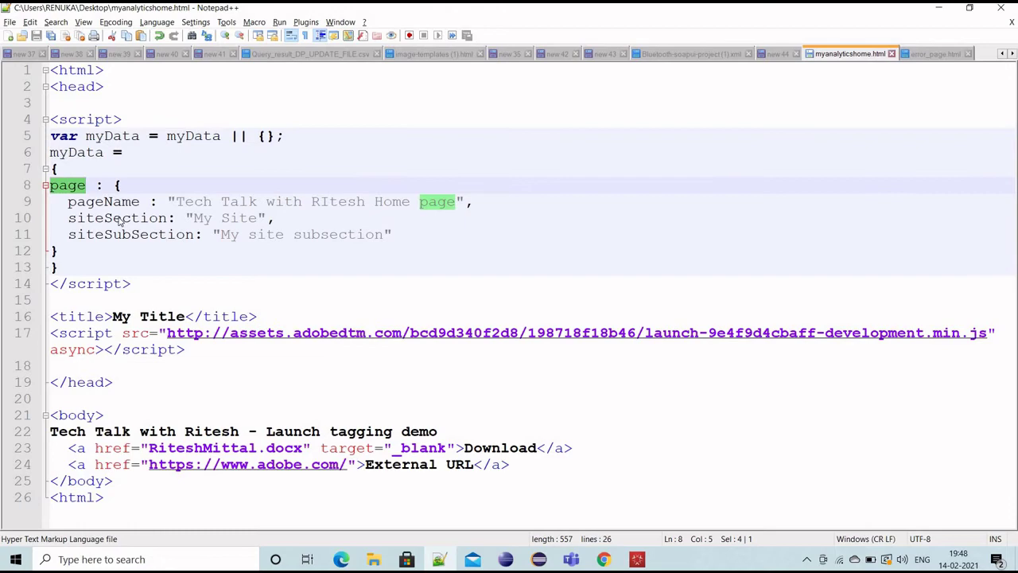
{"action": "double_click", "coordinate": [119, 217]}
Step: Leave siteSection without saving and open the siteSubSection data element
{"action": "key", "text": "alt+Tab"}
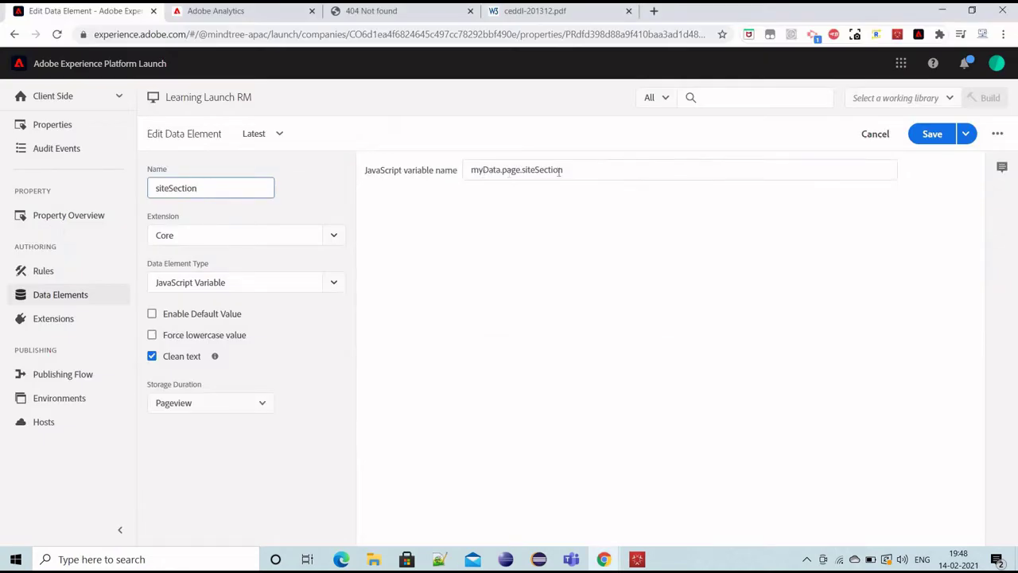
{"action": "left_click", "coordinate": [664, 352]}
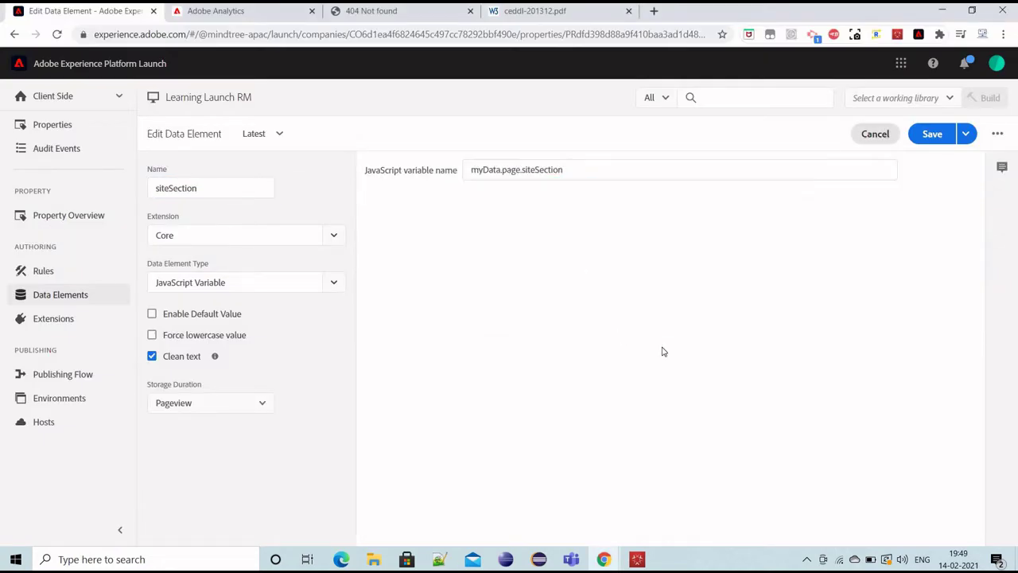
{"action": "left_click", "coordinate": [584, 360]}
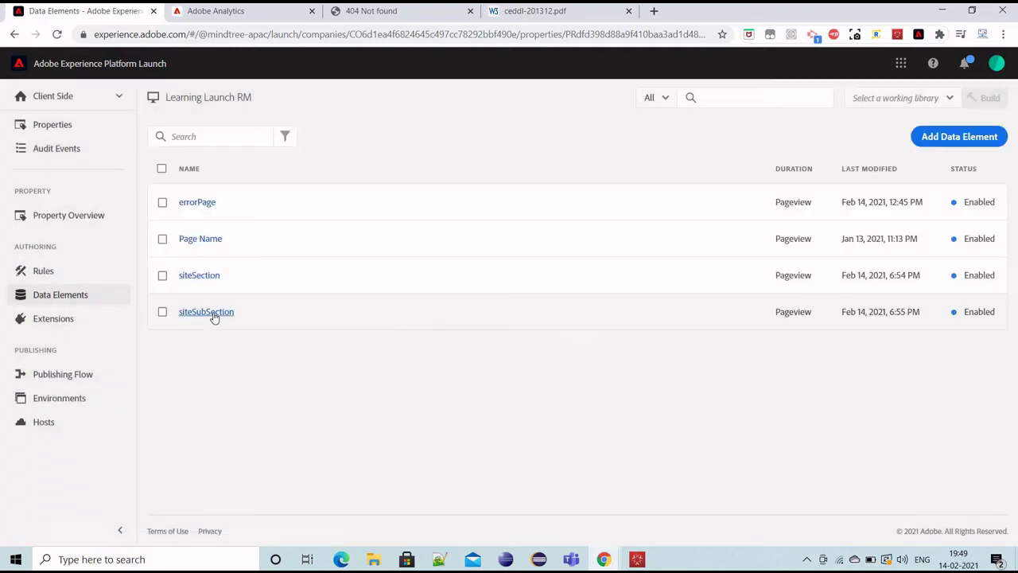
{"action": "left_click", "coordinate": [212, 314]}
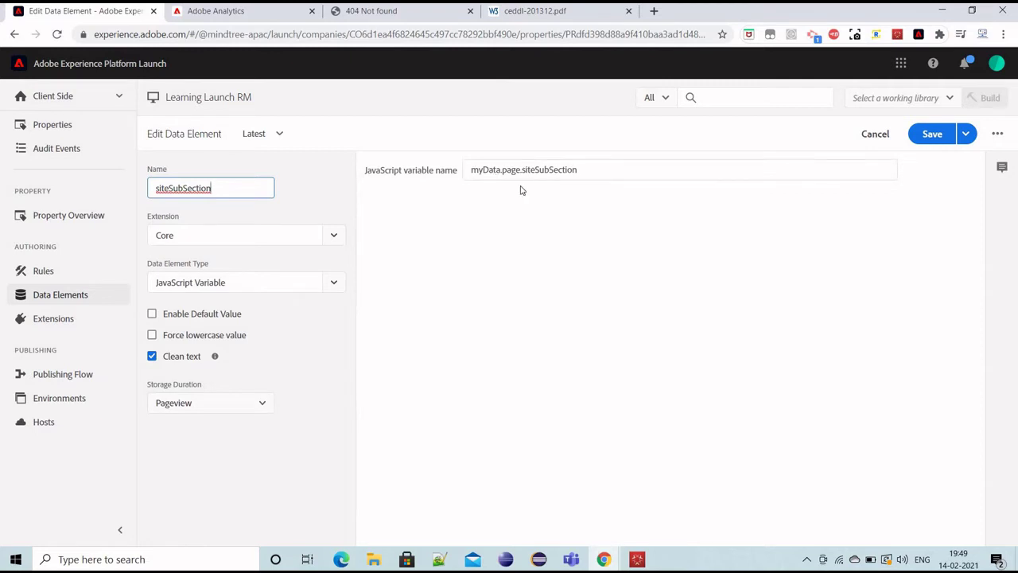
Step: Match siteSubSection against myData.page.siteSubSection in the source, then go to the Rules list
{"action": "key", "text": "alt+Tab"}
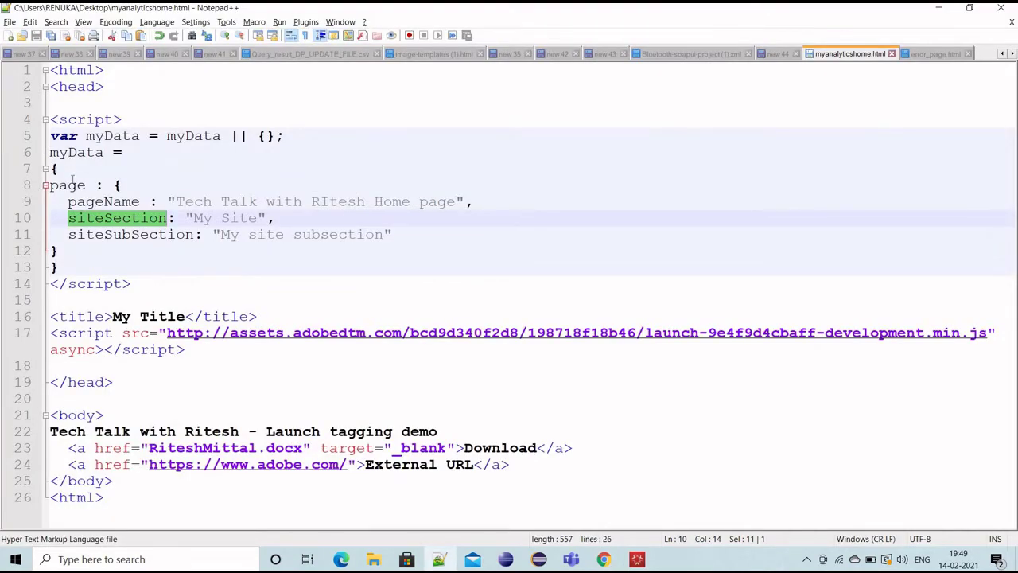
{"action": "double_click", "coordinate": [76, 152]}
{"action": "double_click", "coordinate": [67, 185]}
{"action": "double_click", "coordinate": [131, 234]}
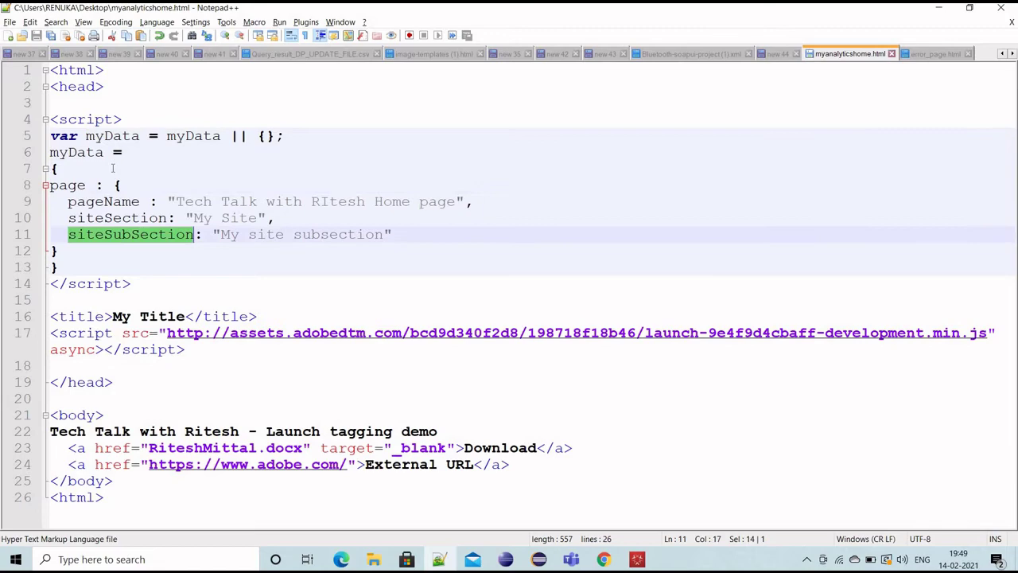
{"action": "key", "text": "alt"}
{"action": "key", "text": "alt+Tab"}
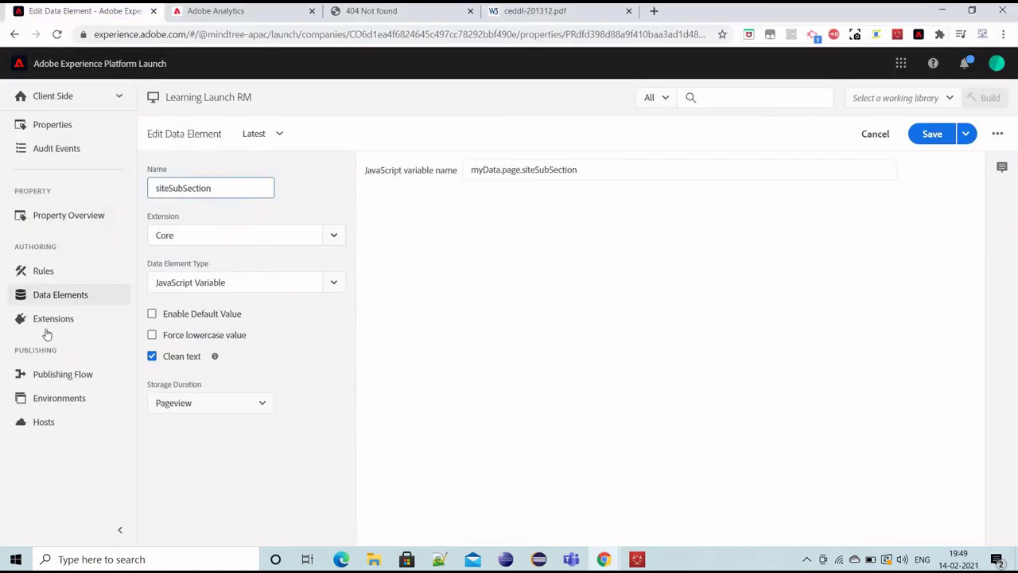
{"action": "left_click", "coordinate": [97, 271]}
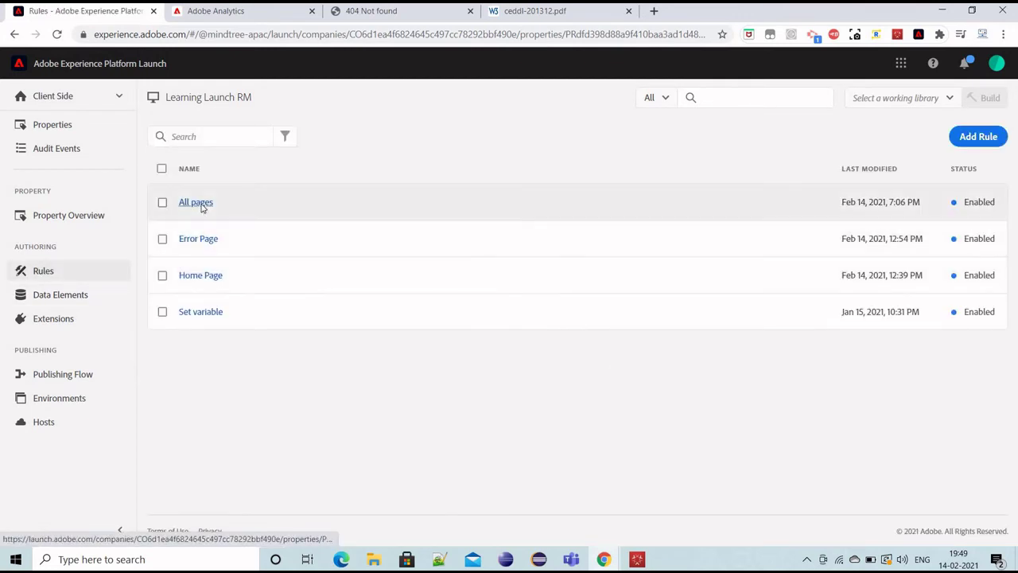
Step: In the All pages rule's Set Variables action, set prop1 to the siteSection data element
{"action": "left_click", "coordinate": [199, 204]}
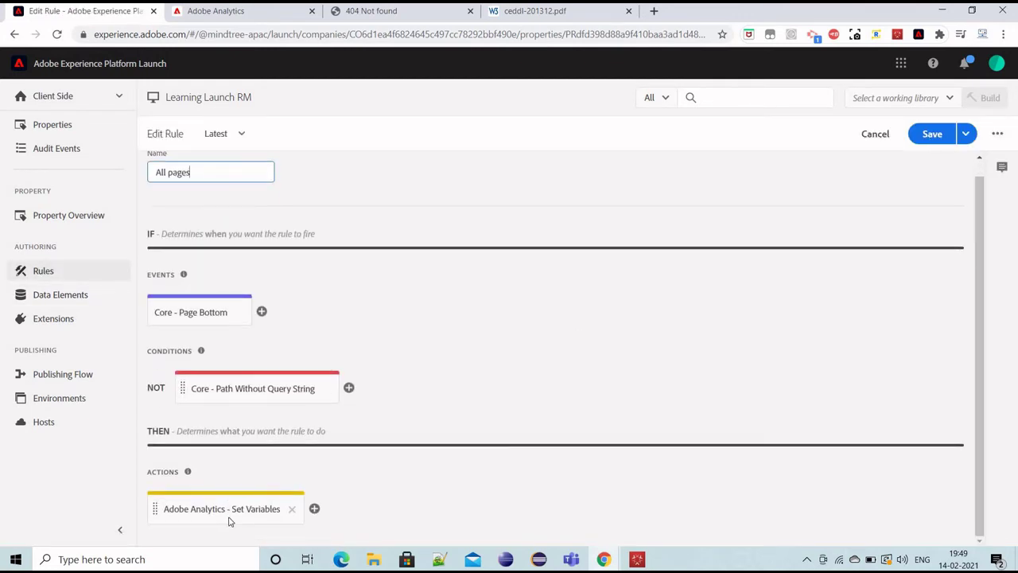
{"action": "left_click", "coordinate": [227, 509]}
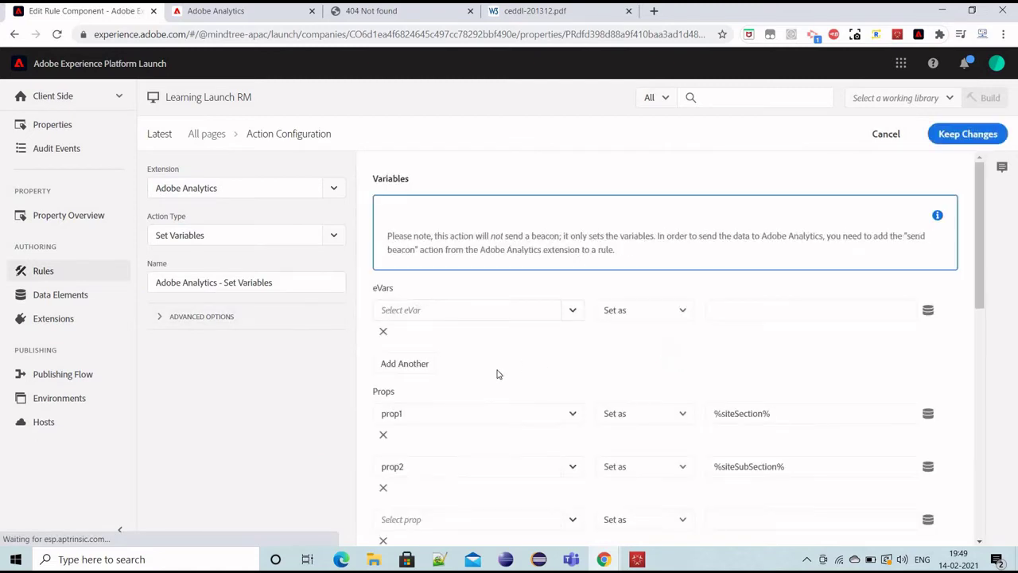
{"action": "scroll", "coordinate": [419, 276], "scroll_direction": "down", "scroll_amount": 2}
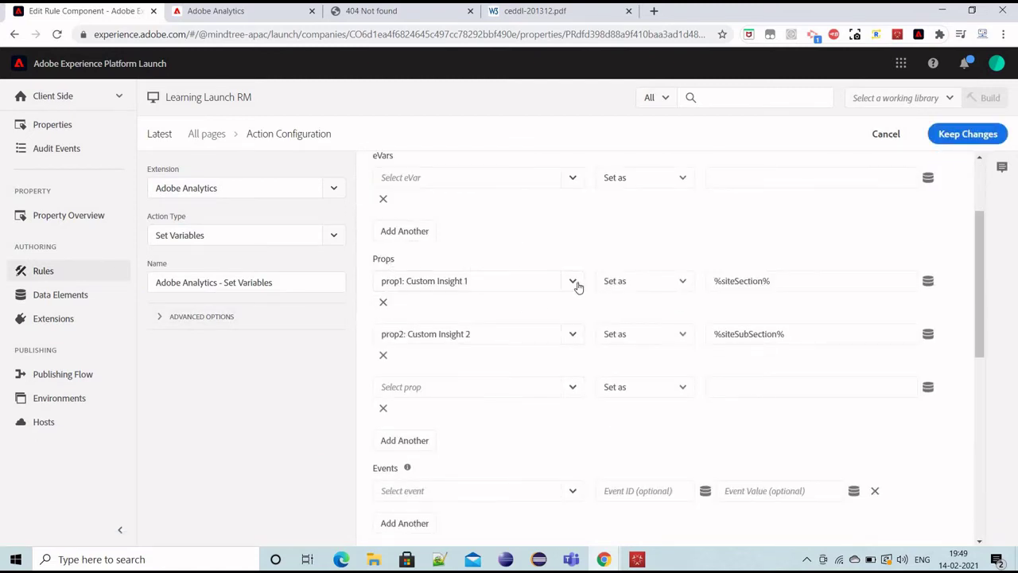
{"action": "left_click", "coordinate": [927, 281]}
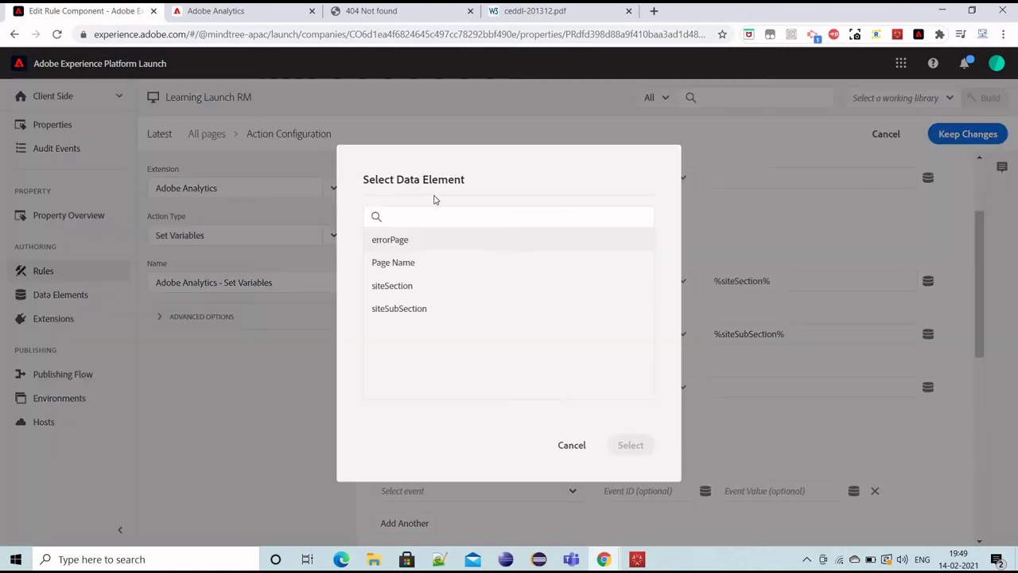
{"action": "left_click", "coordinate": [411, 292]}
{"action": "left_click", "coordinate": [629, 444]}
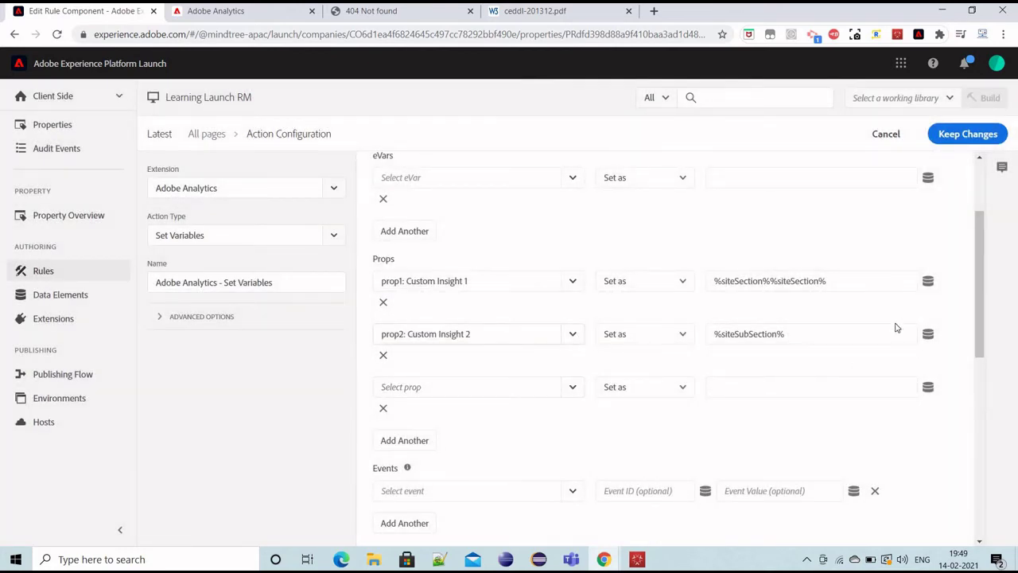
Step: Set prop2 to the siteSubSection data element and keep the action changes
{"action": "left_click", "coordinate": [928, 335]}
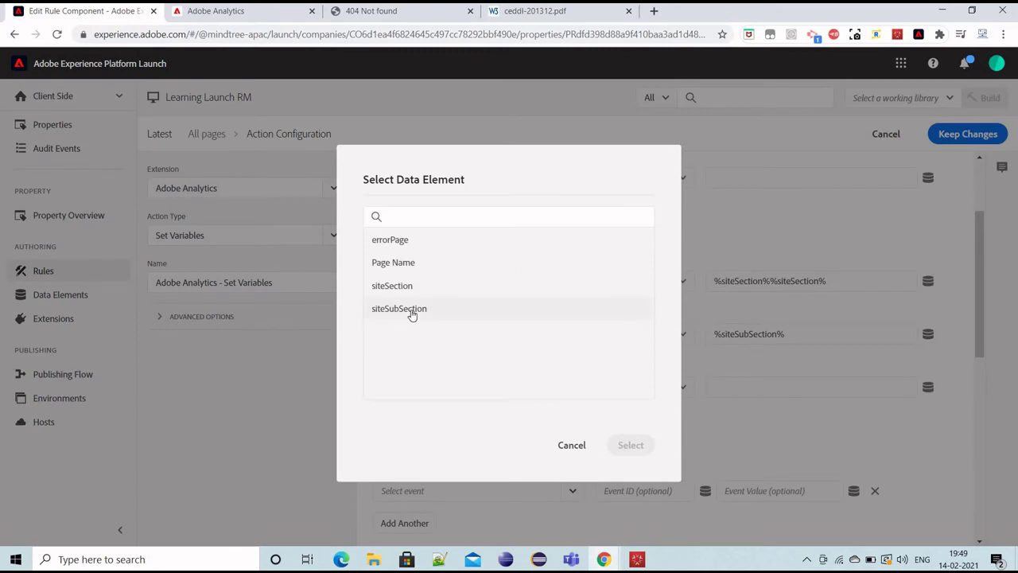
{"action": "left_click", "coordinate": [412, 315]}
{"action": "left_click", "coordinate": [628, 447]}
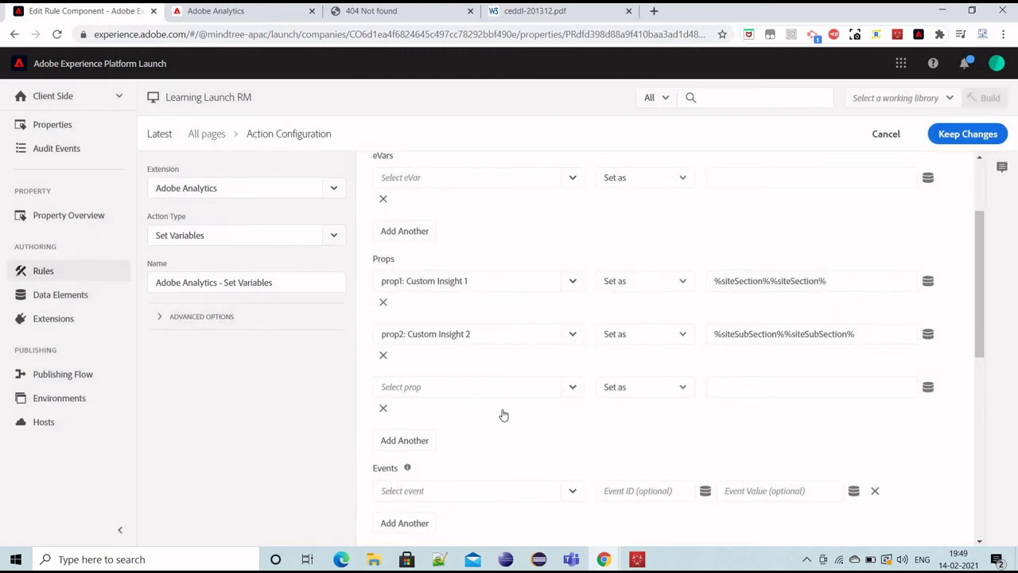
{"action": "scroll", "coordinate": [503, 415], "scroll_direction": "down", "scroll_amount": 5}
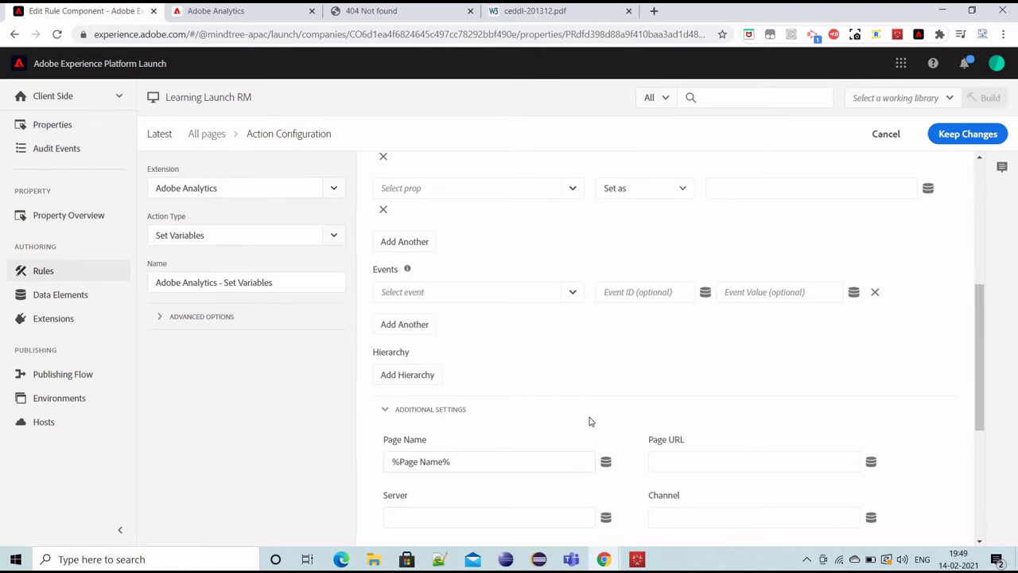
{"action": "scroll", "coordinate": [589, 421], "scroll_direction": "down", "scroll_amount": 3}
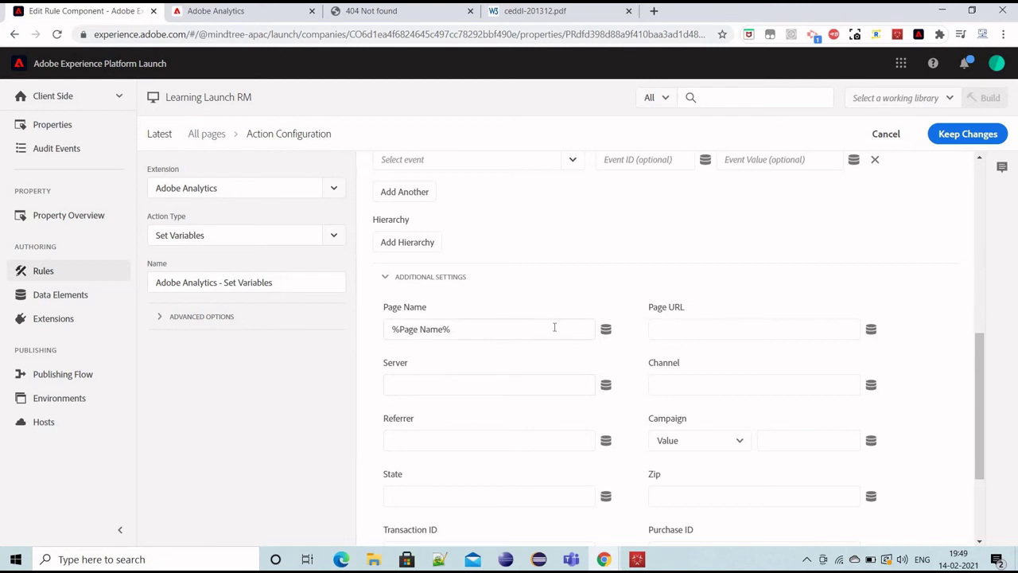
{"action": "left_click", "coordinate": [967, 133]}
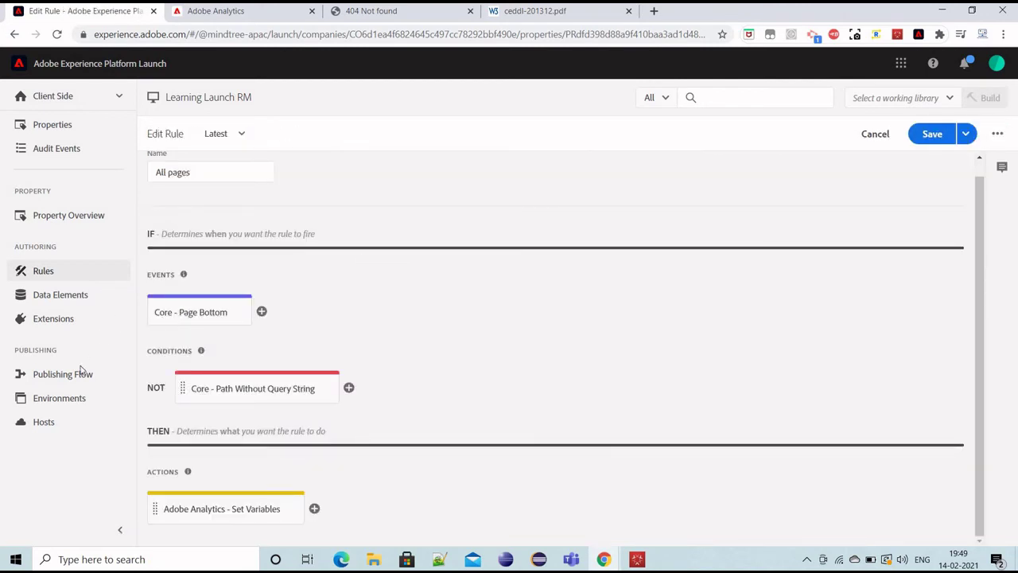
Step: Go to Publishing Flow, discarding the rule's unsaved changes, and open the RM1 library
{"action": "left_click", "coordinate": [72, 376]}
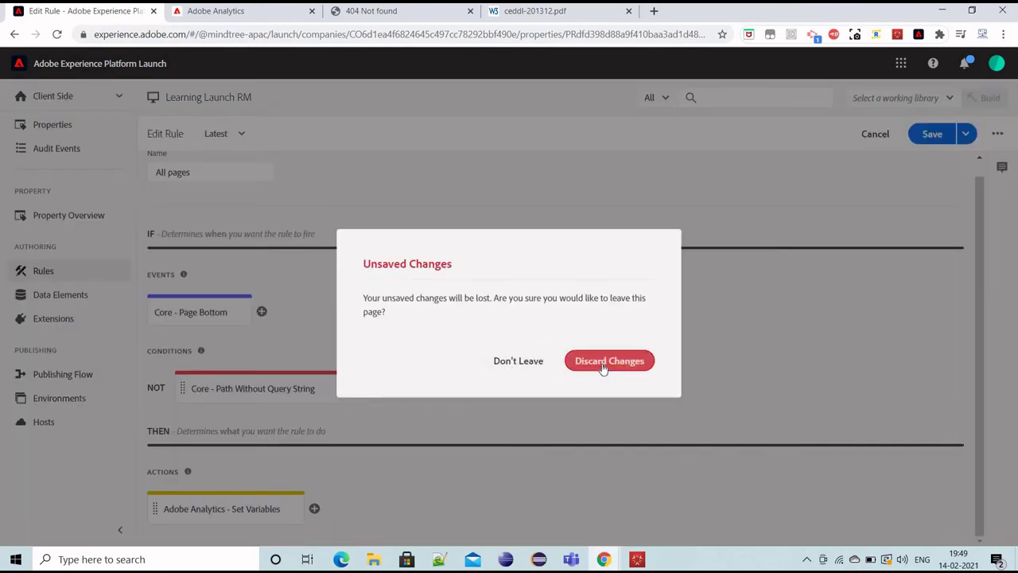
{"action": "left_click", "coordinate": [525, 360]}
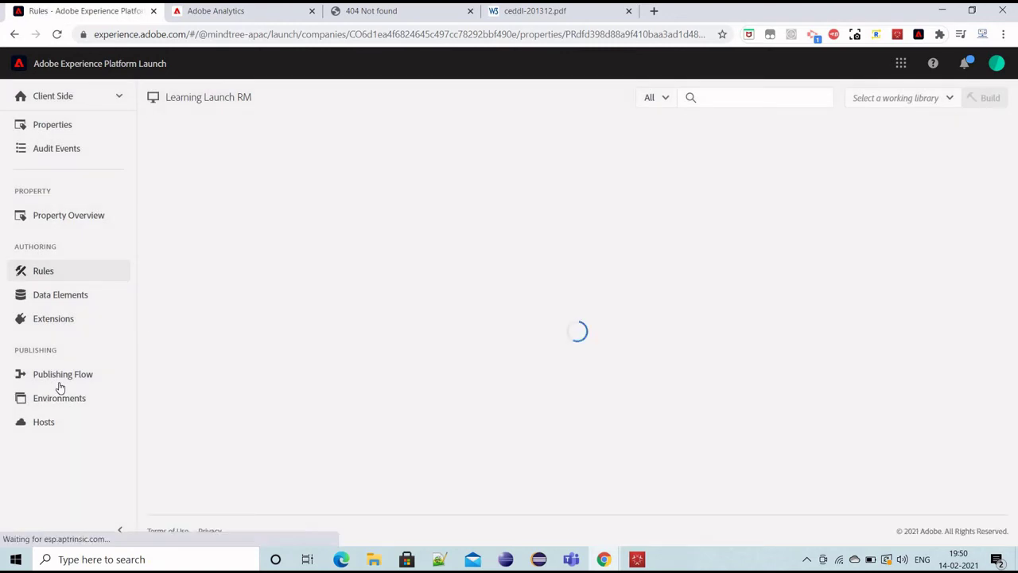
{"action": "left_click", "coordinate": [71, 374]}
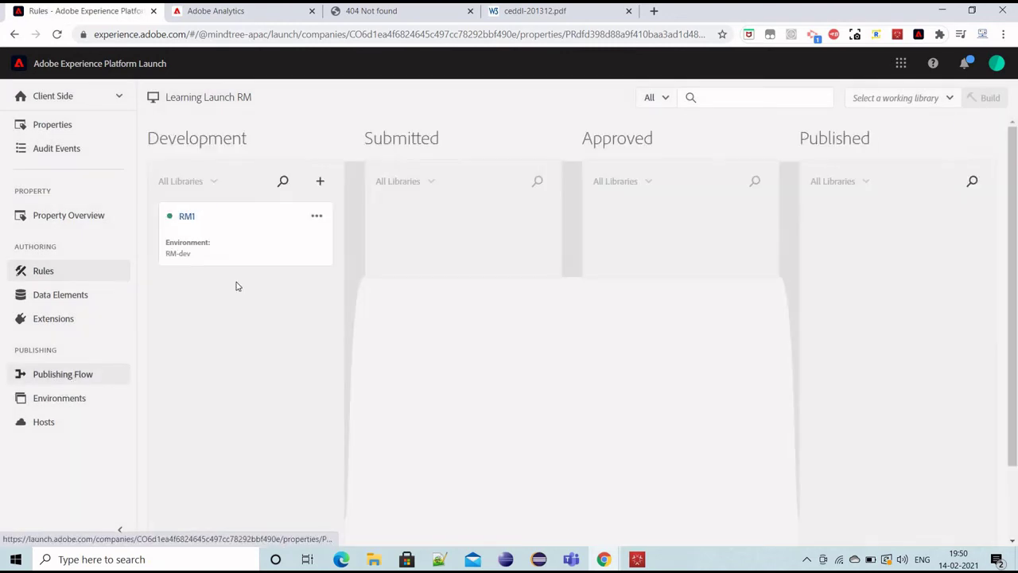
{"action": "left_click", "coordinate": [190, 219]}
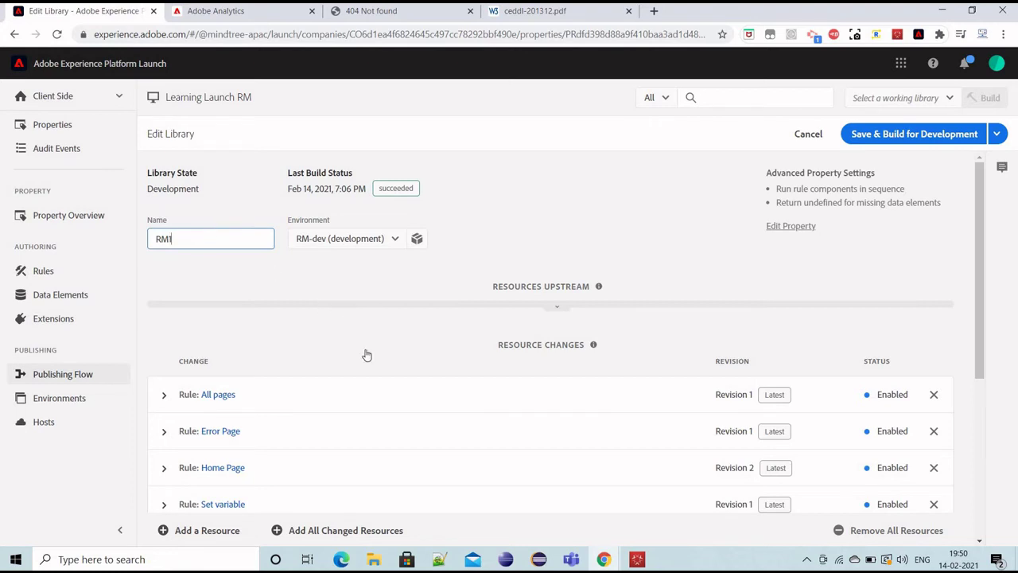
Step: Add all changed resources to RM1, then save and build it for development
{"action": "scroll", "coordinate": [348, 539], "scroll_direction": "down", "scroll_amount": 5}
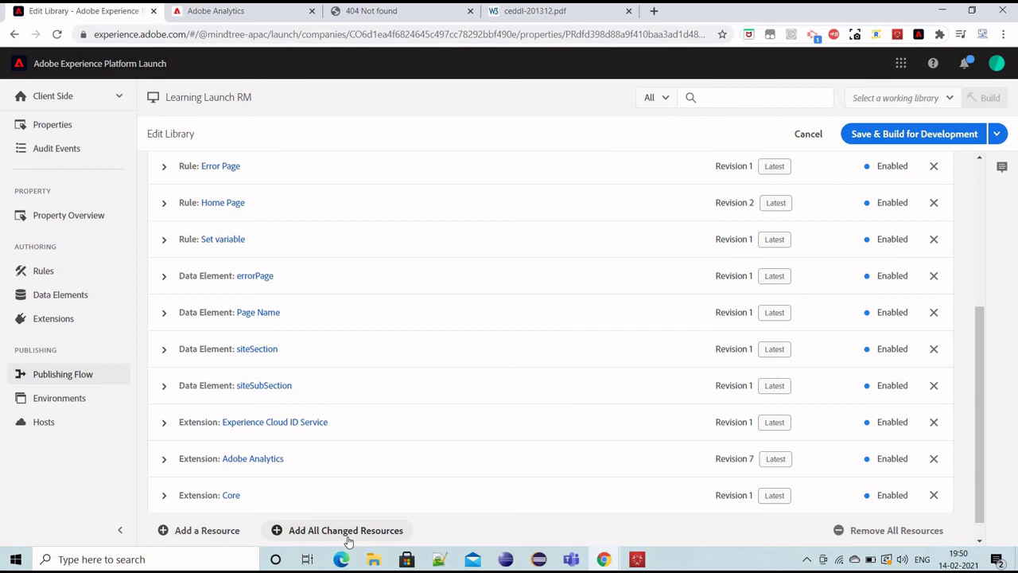
{"action": "left_click", "coordinate": [347, 539]}
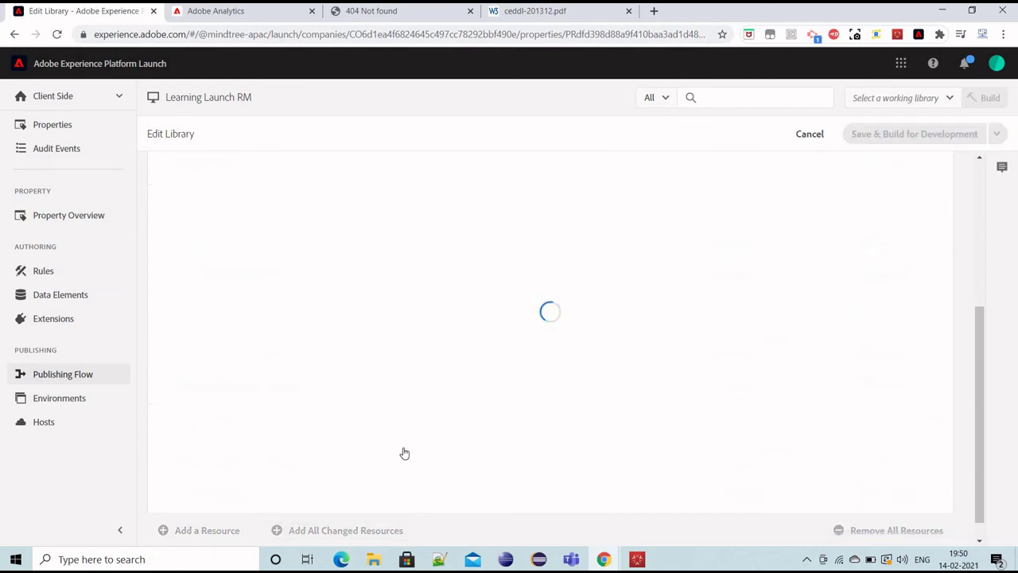
{"action": "scroll", "coordinate": [655, 361], "scroll_direction": "up", "scroll_amount": 5}
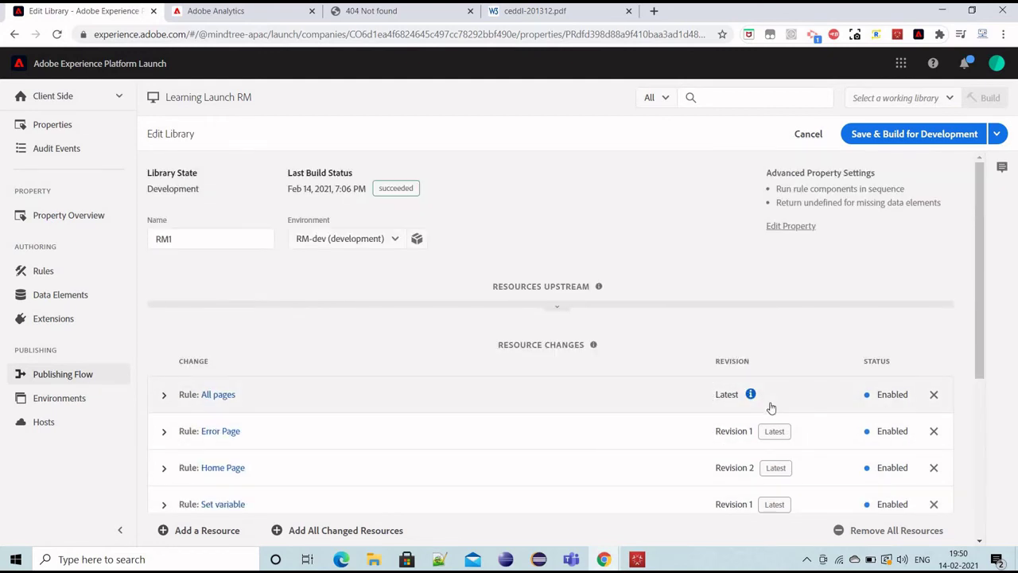
{"action": "scroll", "coordinate": [723, 376], "scroll_direction": "down", "scroll_amount": 1}
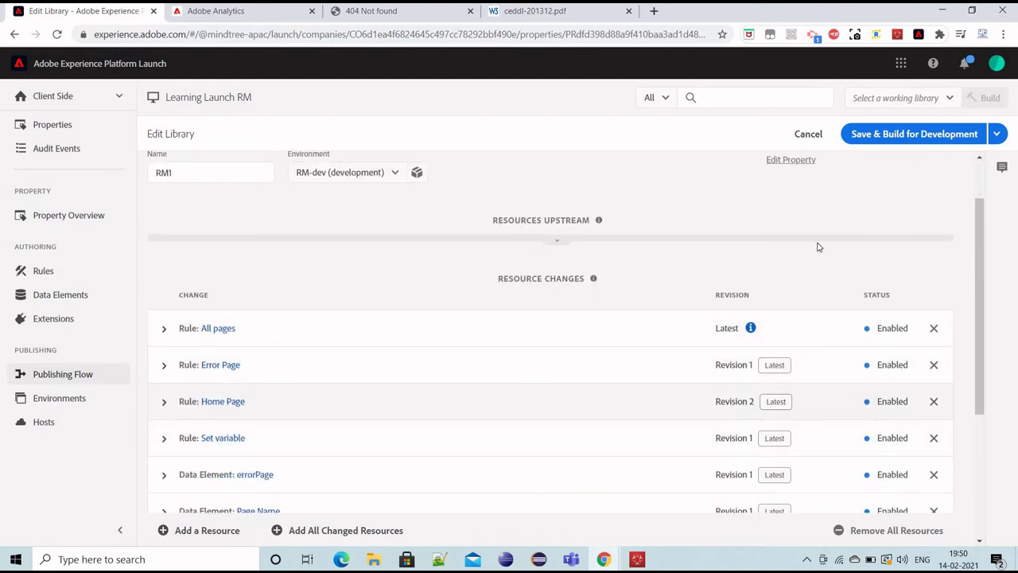
{"action": "left_click", "coordinate": [889, 134]}
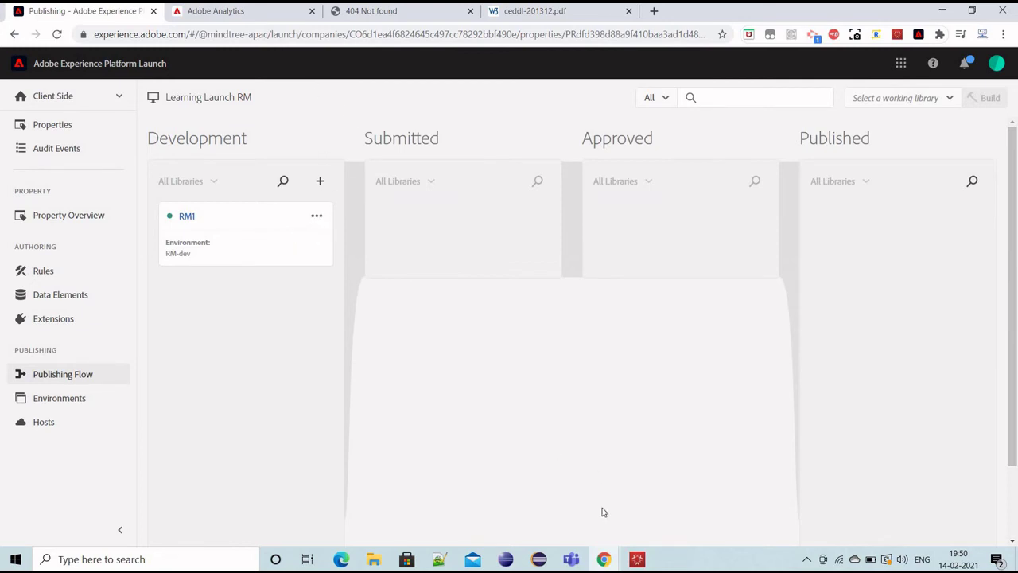
{"action": "mouse_move", "coordinate": [603, 559]}
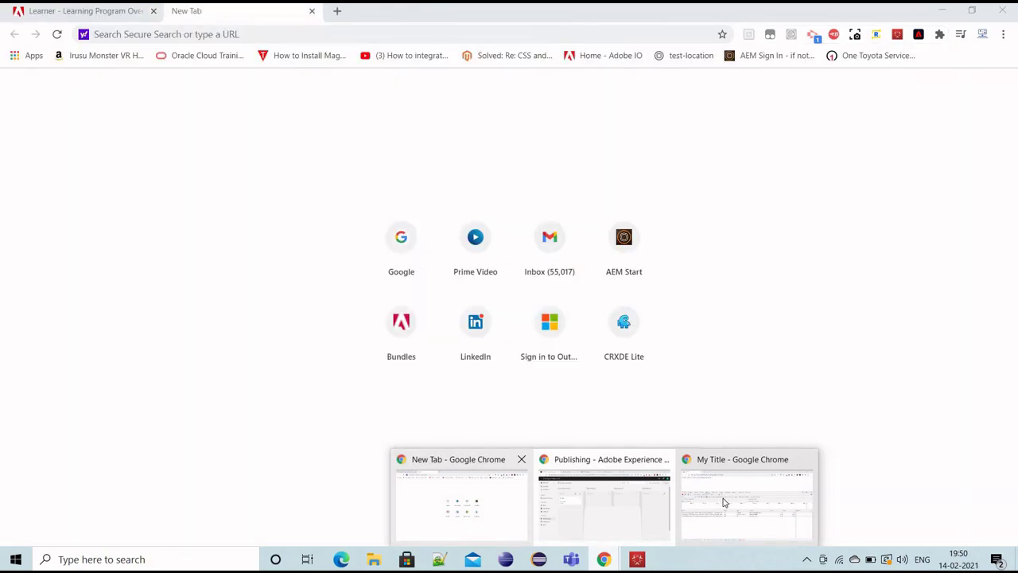
Step: Clear the Debugger's old hits and reload the My Title page to capture fresh prop1/prop2 values
{"action": "left_click", "coordinate": [720, 499]}
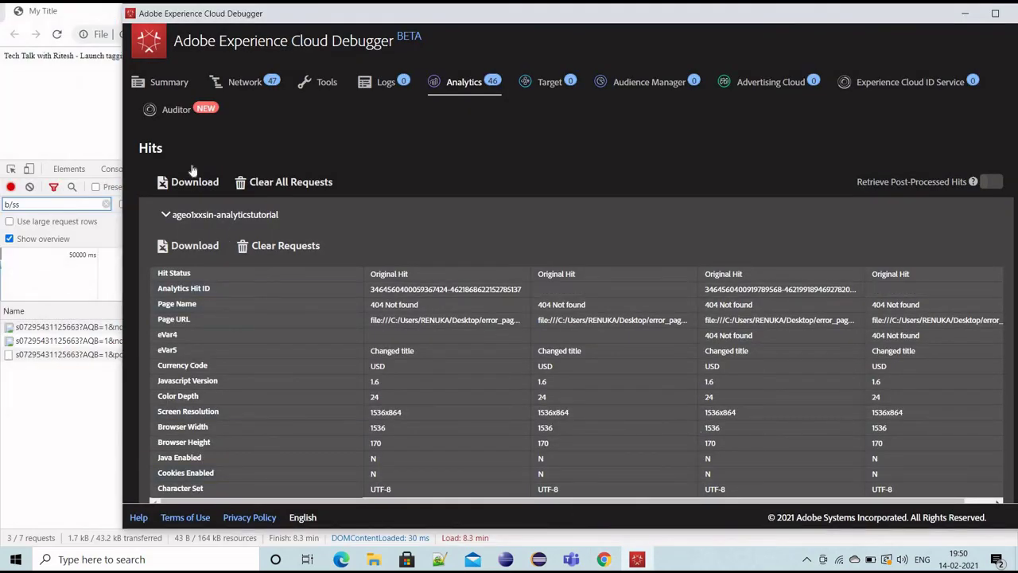
{"action": "left_click_drag", "start_coordinate": [332, 35], "coordinate": [405, 48]}
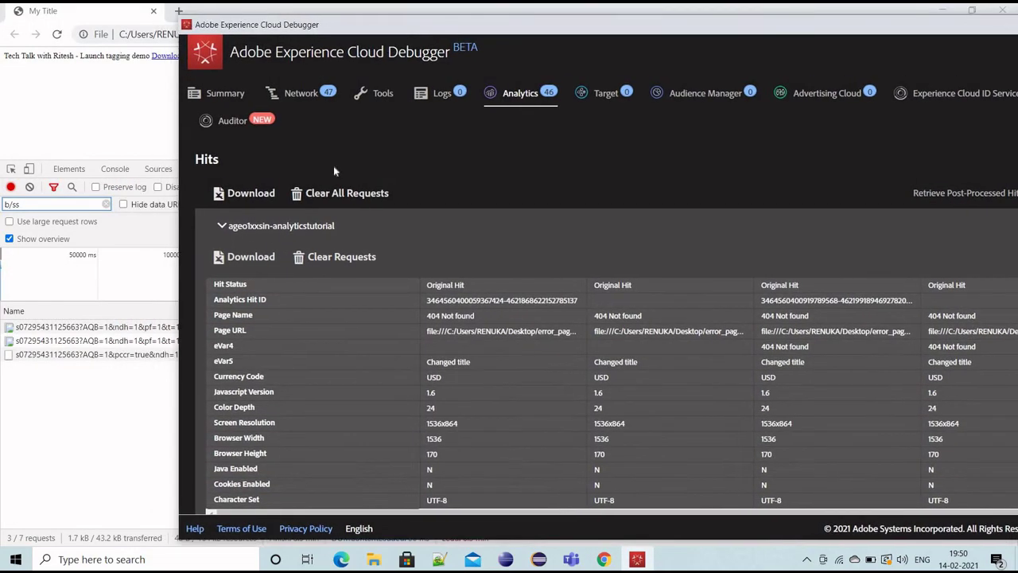
{"action": "left_click", "coordinate": [342, 199]}
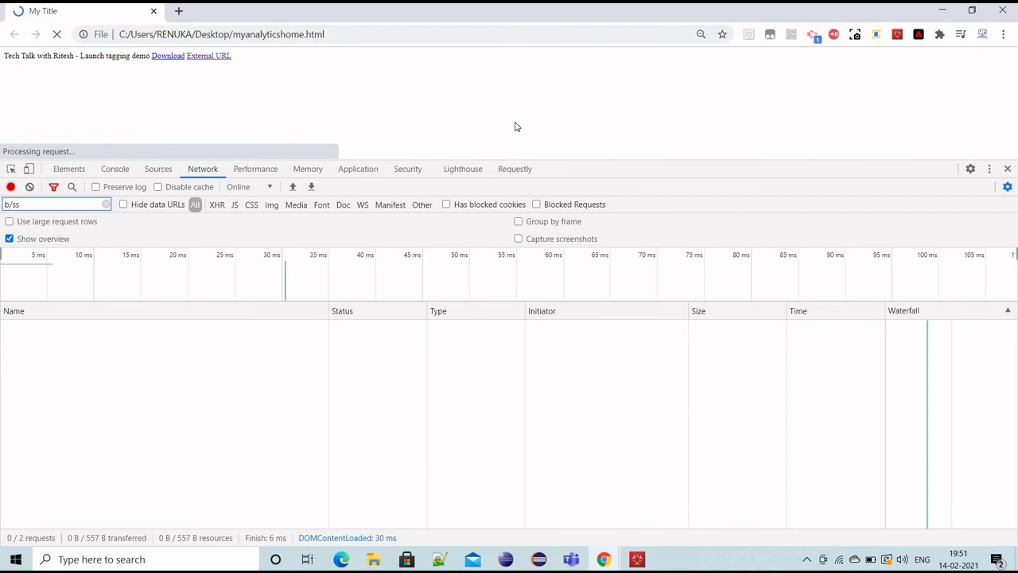
{"action": "key", "text": "Return"}
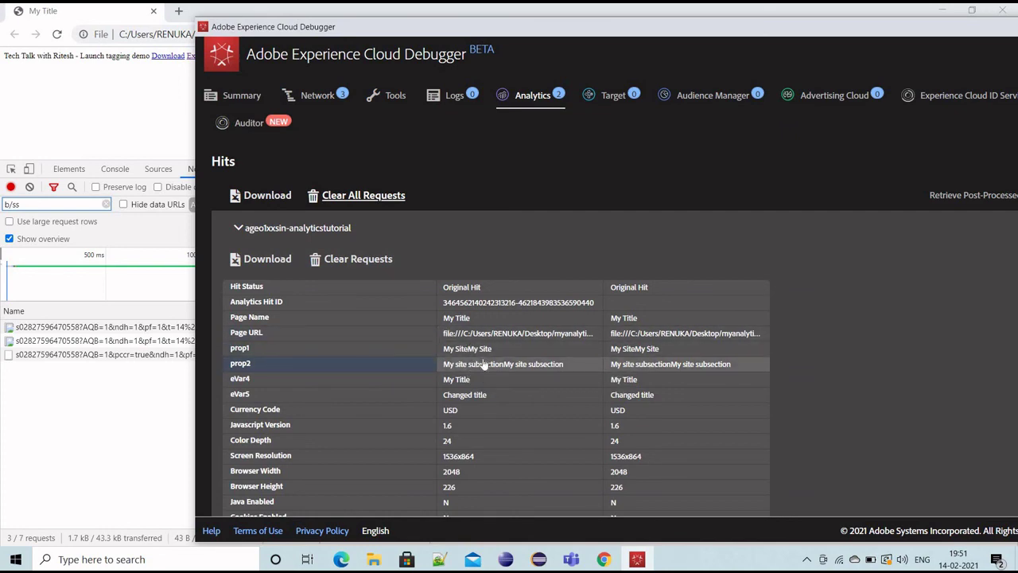
{"action": "key", "text": "alt+Tab"}
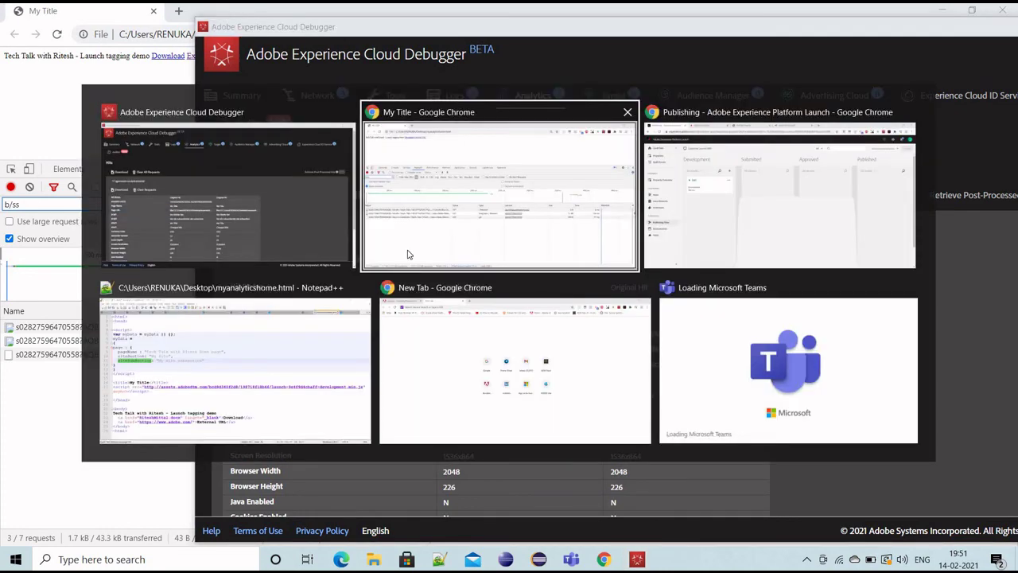
Step: Reload the 404 Not found page and check its Debugger hits show empty prop1 and prop2
{"action": "key", "text": "alt+Tab"}
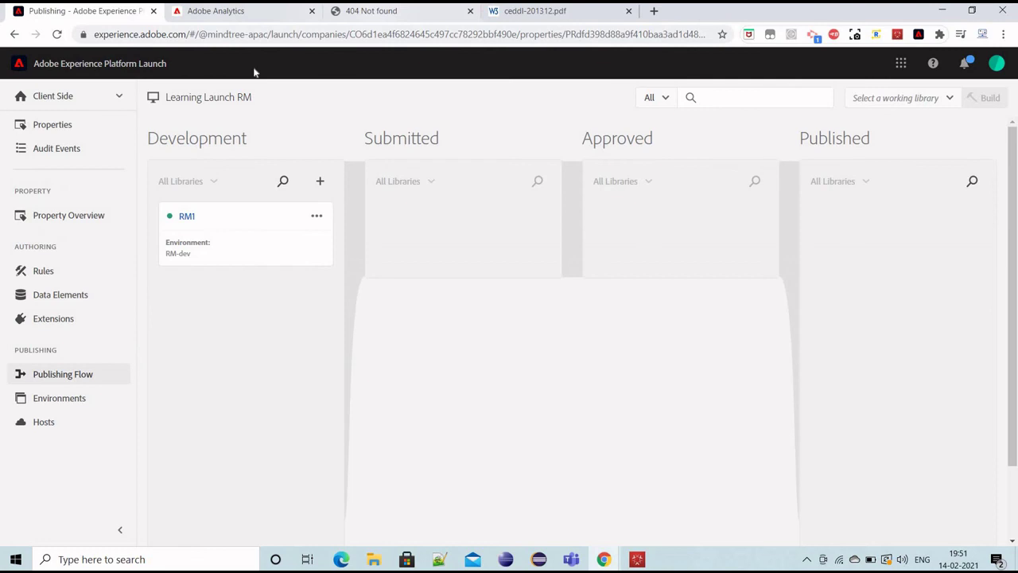
{"action": "left_click", "coordinate": [350, 11]}
{"action": "left_click", "coordinate": [58, 40]}
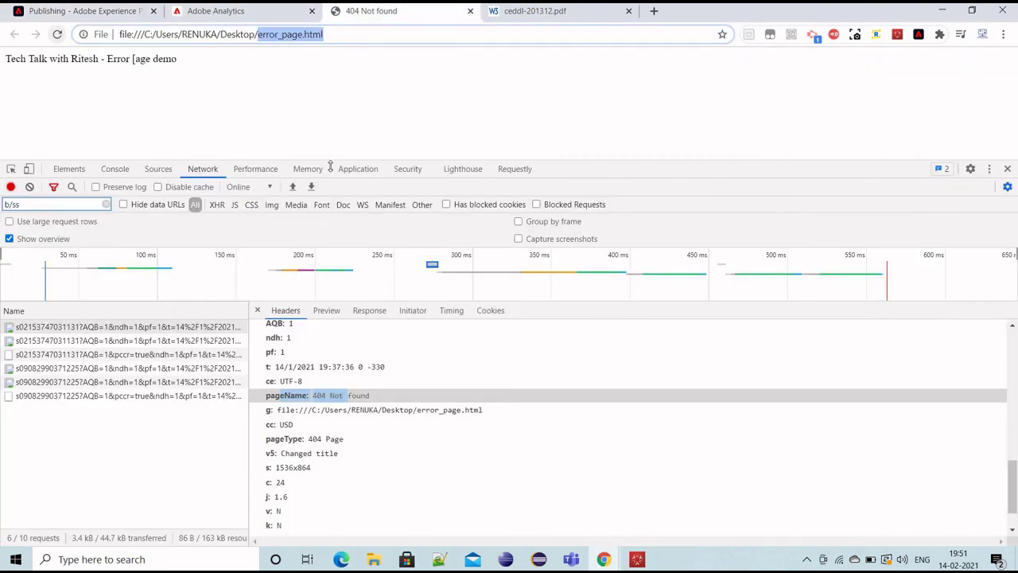
{"action": "key", "text": "alt+Tab"}
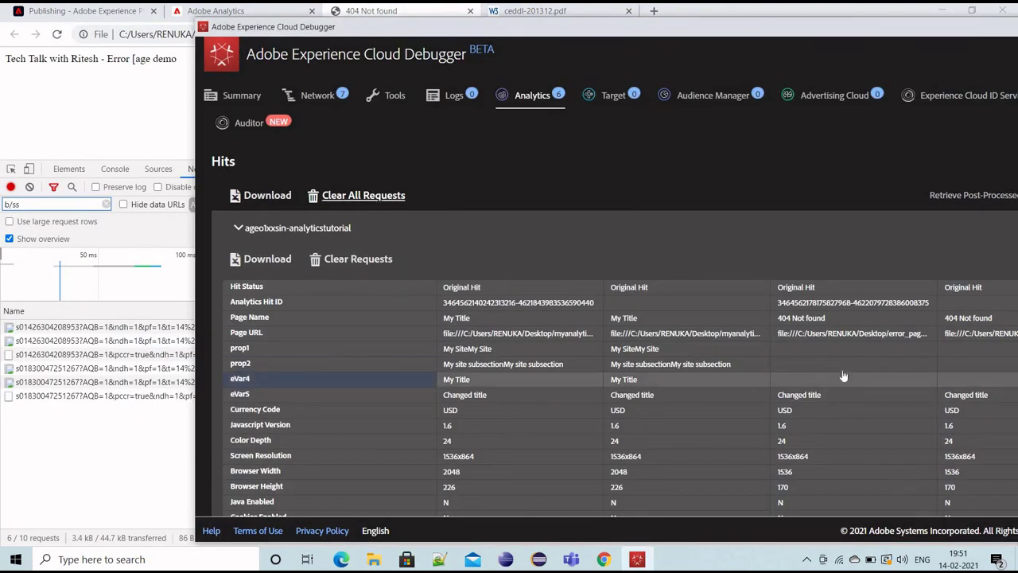